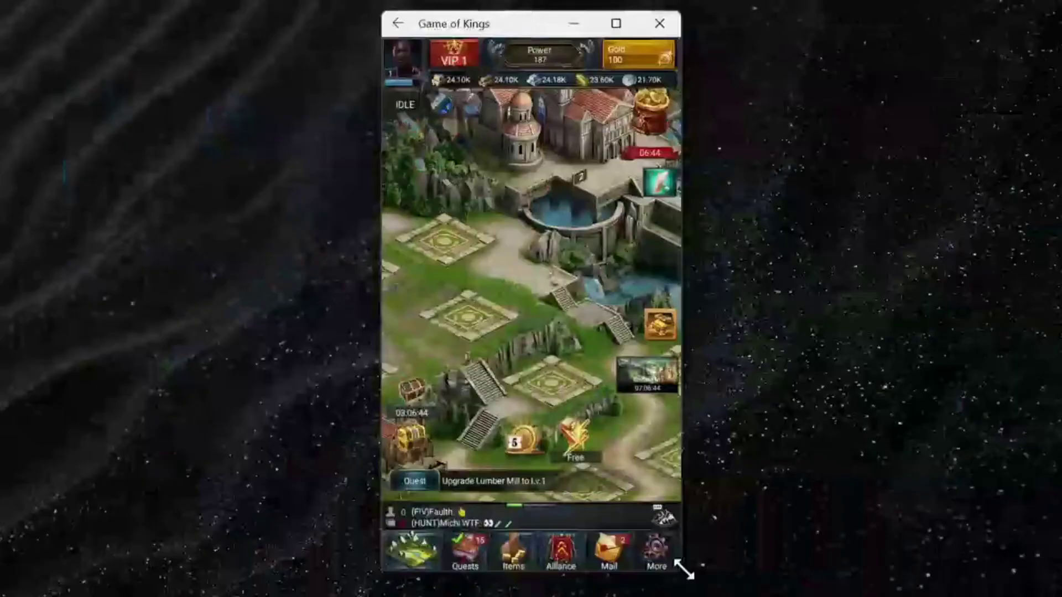
Drag the Hungry Shark window's corner outward to enlarge the game window
drag(684, 569, 817, 587)
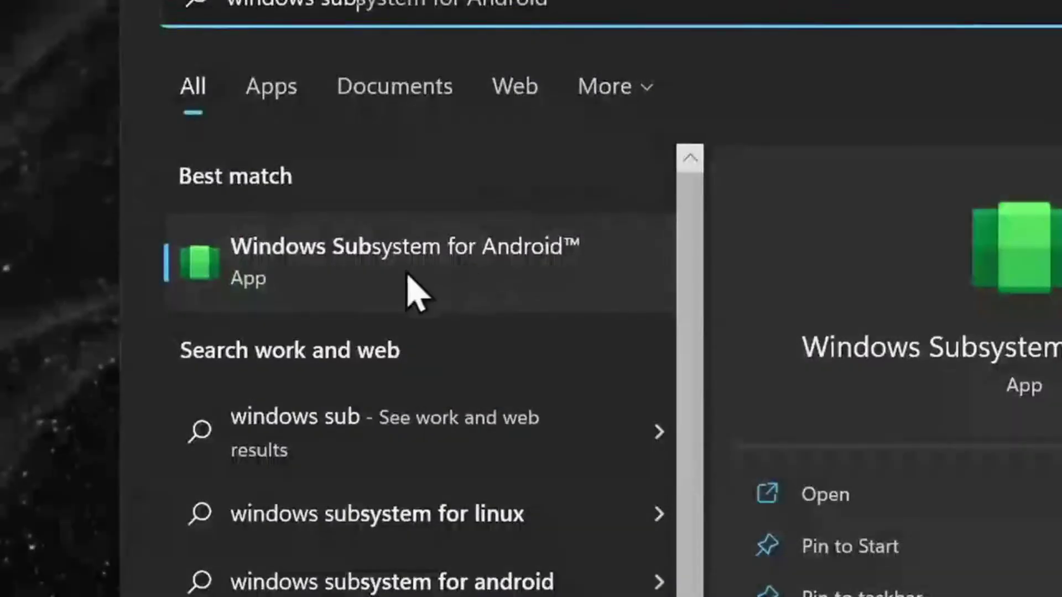
Launch WSA Settings, open and close Files, and try Continuous resources before reverting to As needed
click(433, 282)
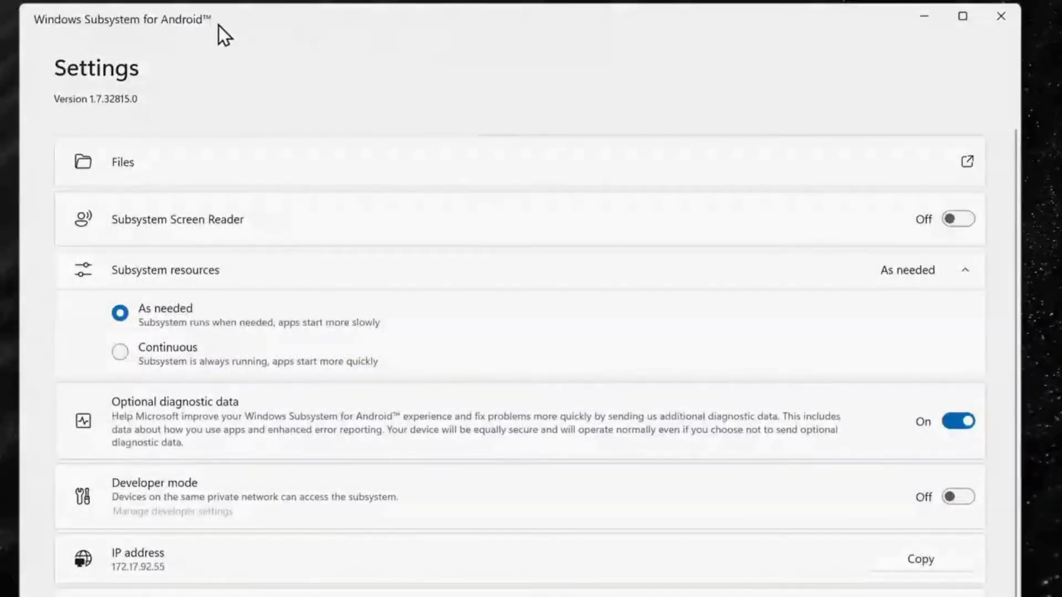
click(224, 162)
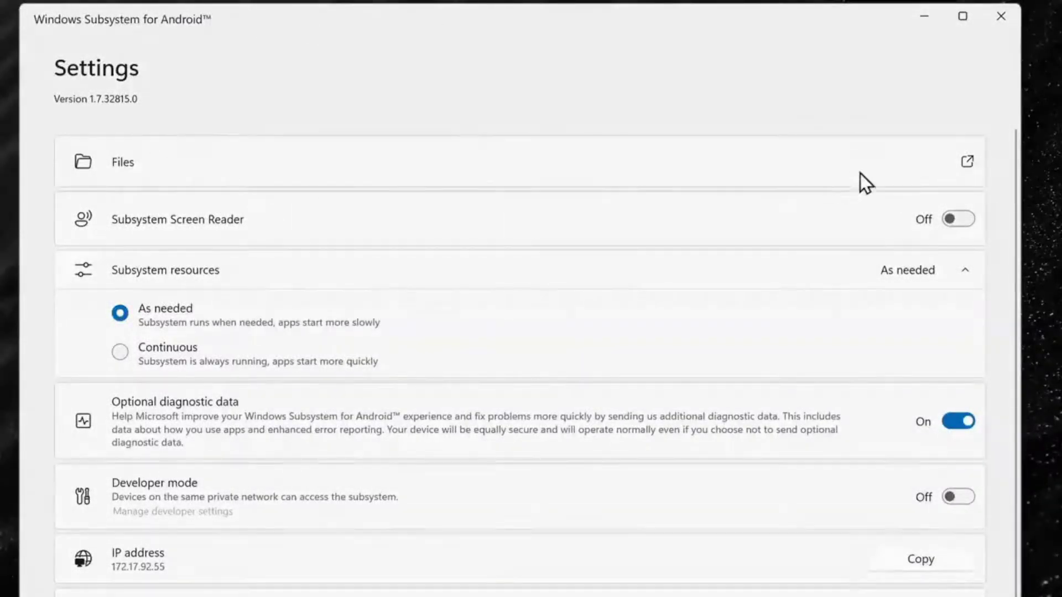
click(978, 117)
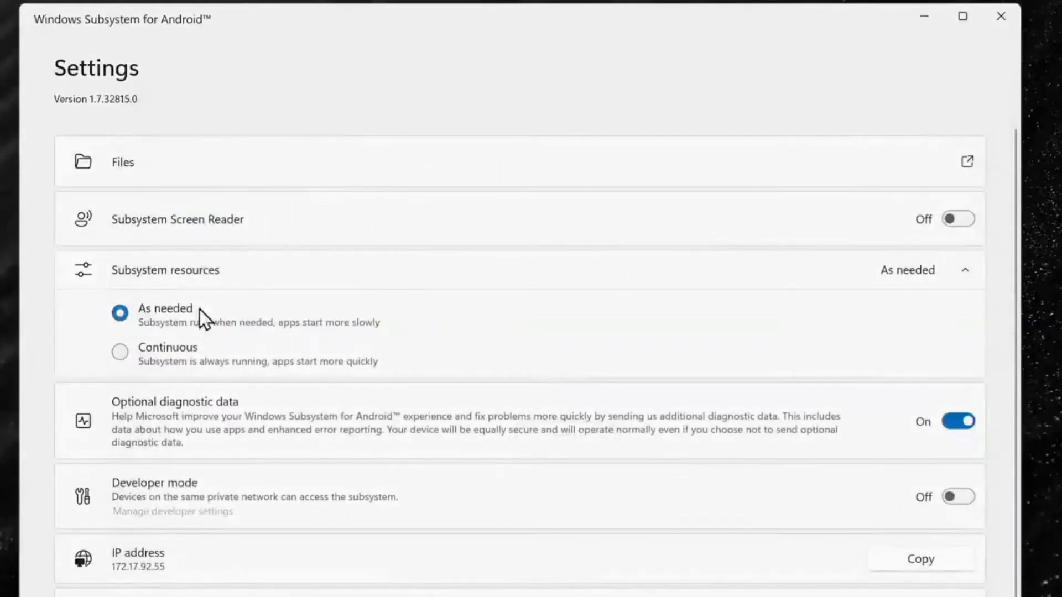
click(120, 351)
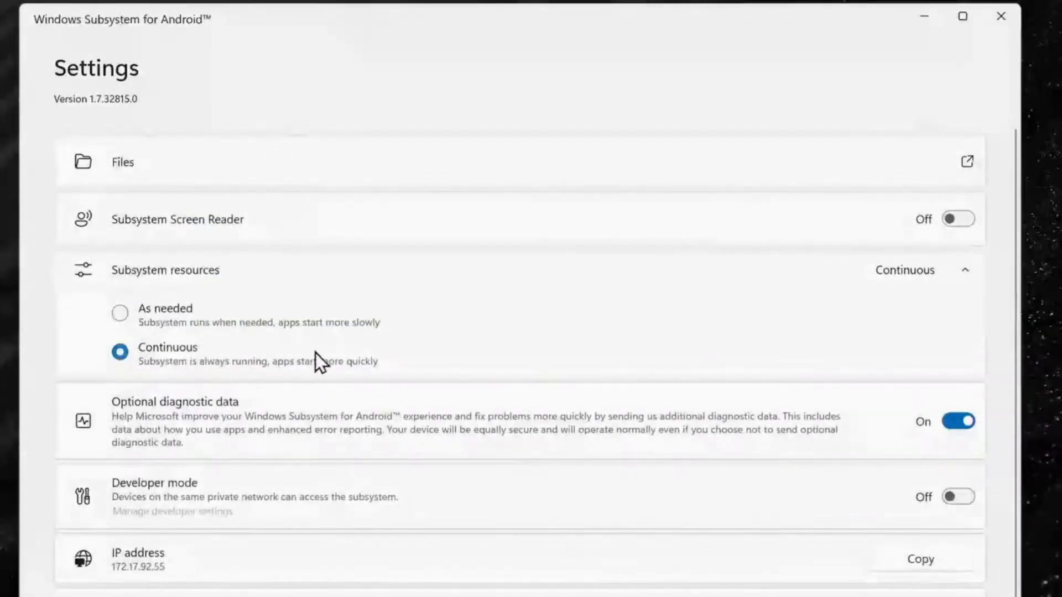
click(122, 313)
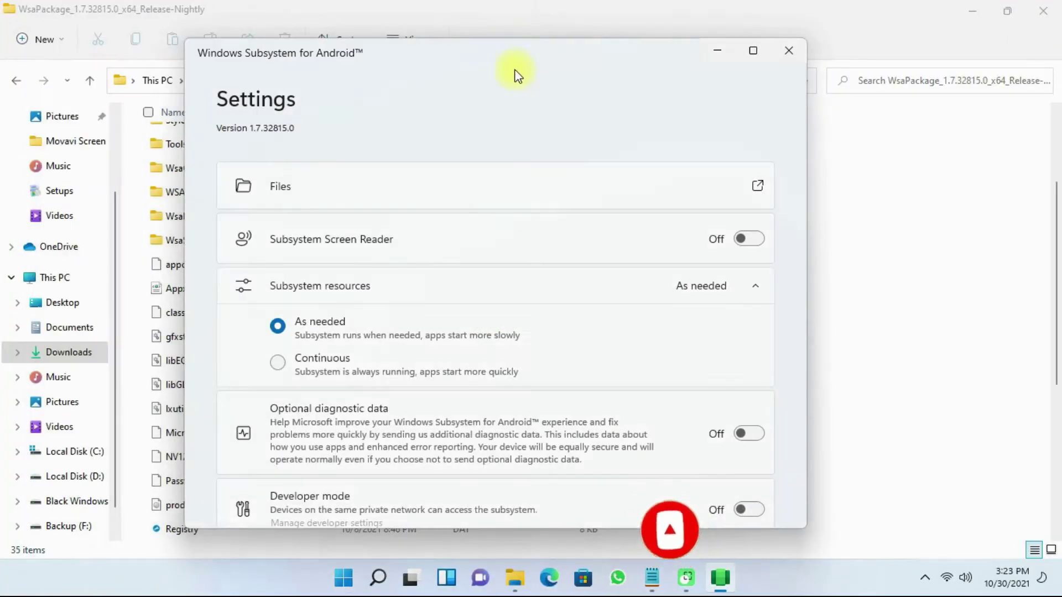
Turn on Developer mode in Windows Subsystem for Android Settings
scroll(599, 332, down, 2)
click(749, 393)
scroll(723, 208, up, 2)
Open the subsystem's Files, then launch the Play Store from Start's Recommended list
click(756, 186)
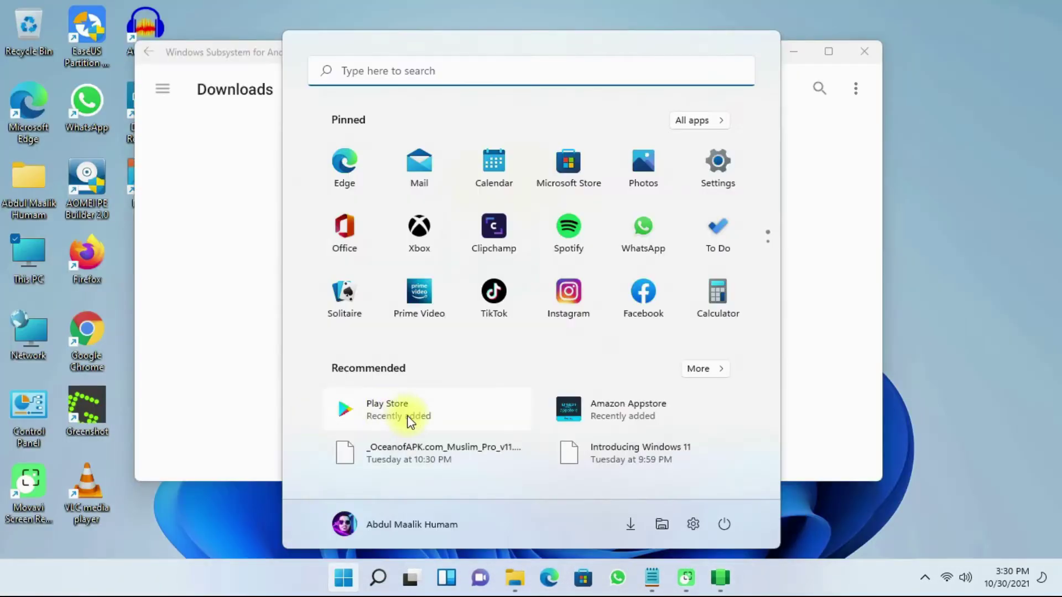
click(407, 416)
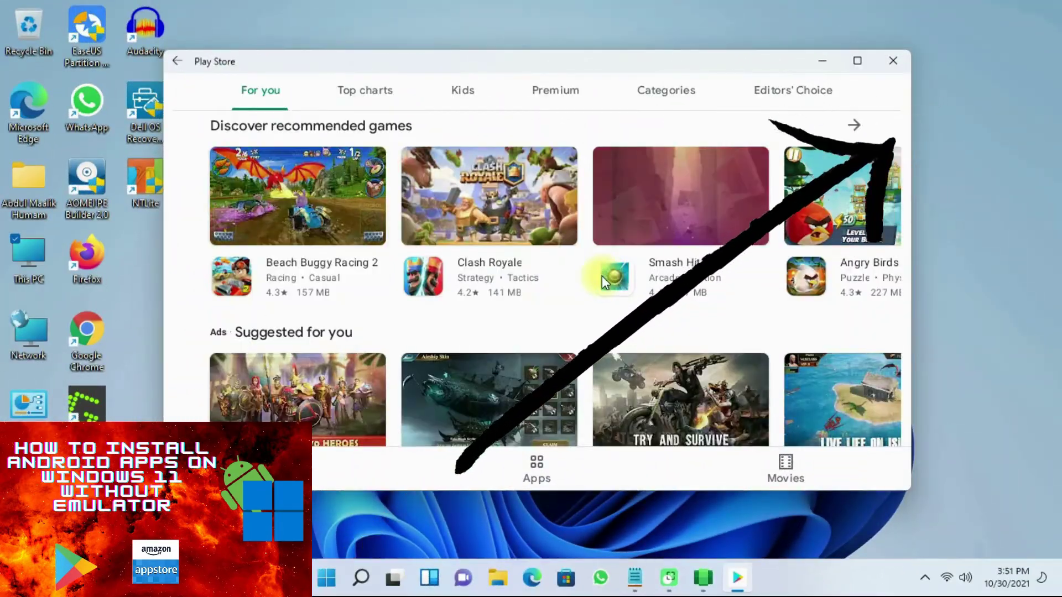
scroll(596, 284, down, 1)
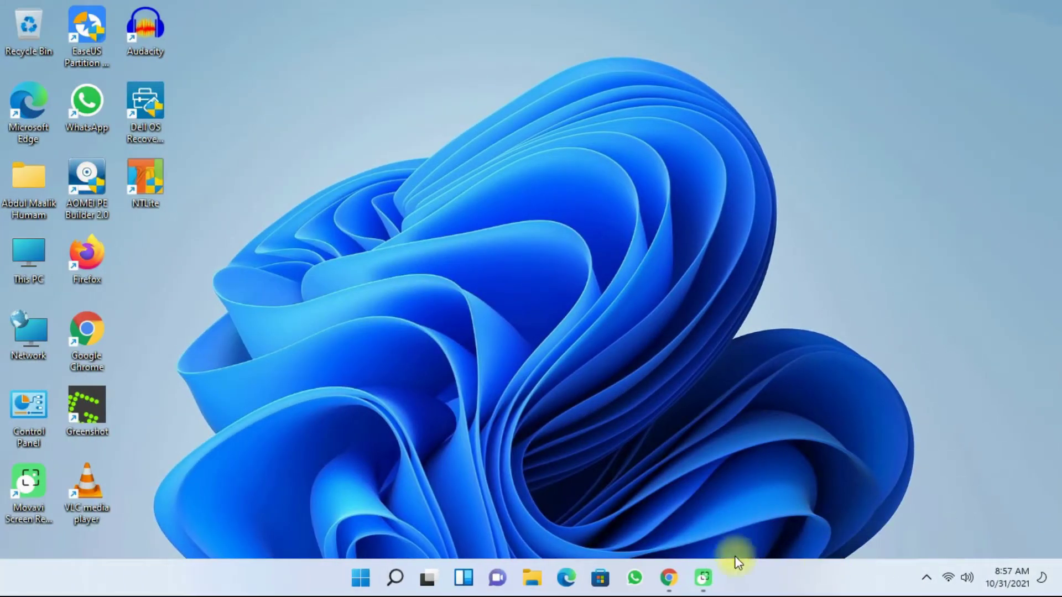
Bring up Chrome's oceanofapk Reface article and scroll to its download button
click(670, 582)
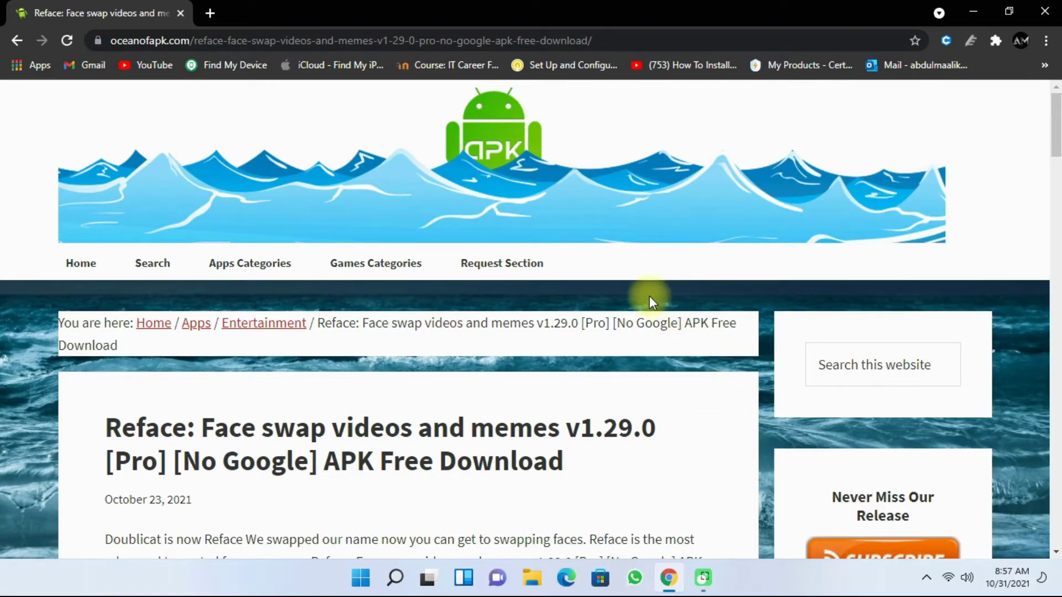
scroll(649, 299, down, 4)
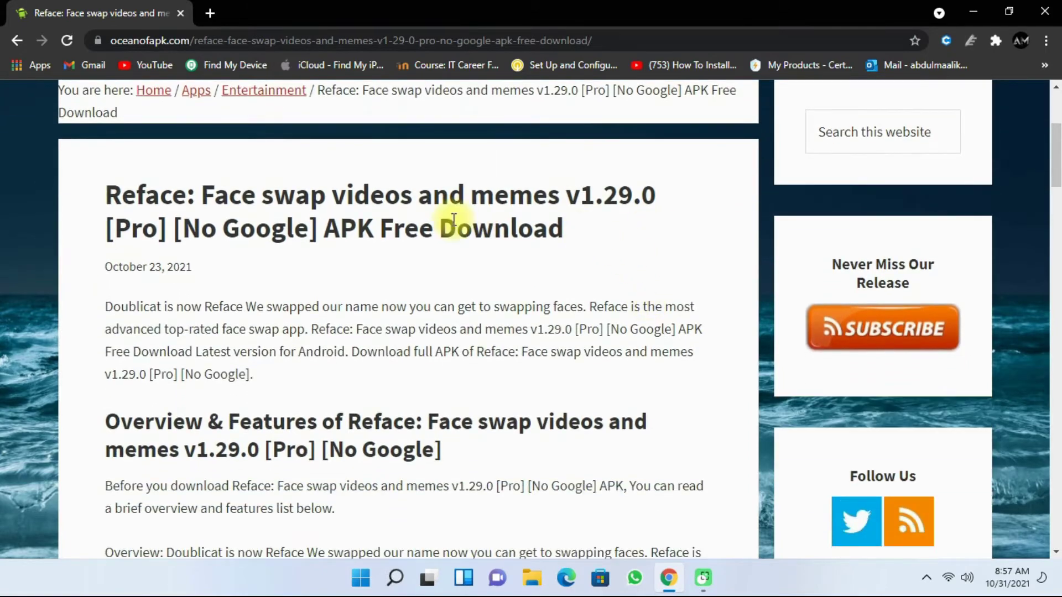
scroll(451, 225, up, 1)
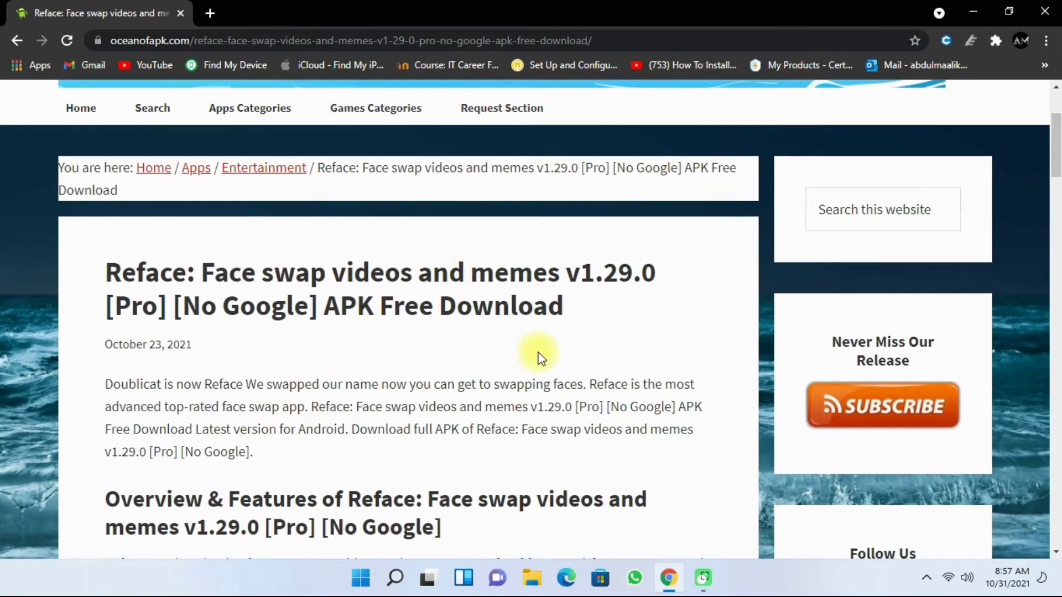
scroll(475, 273, down, 10)
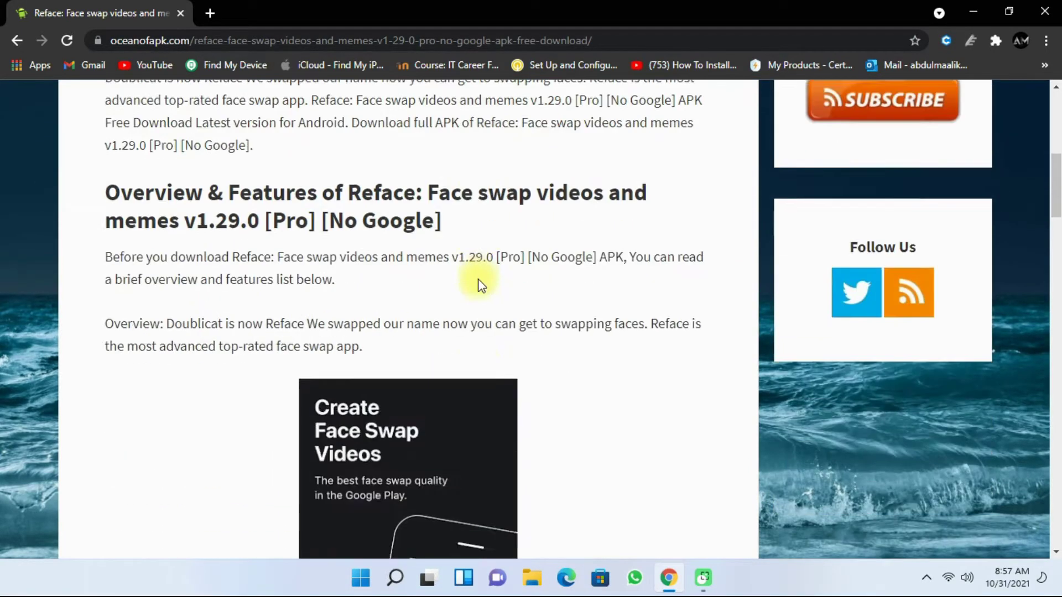
scroll(464, 301, down, 15)
scroll(450, 299, up, 3)
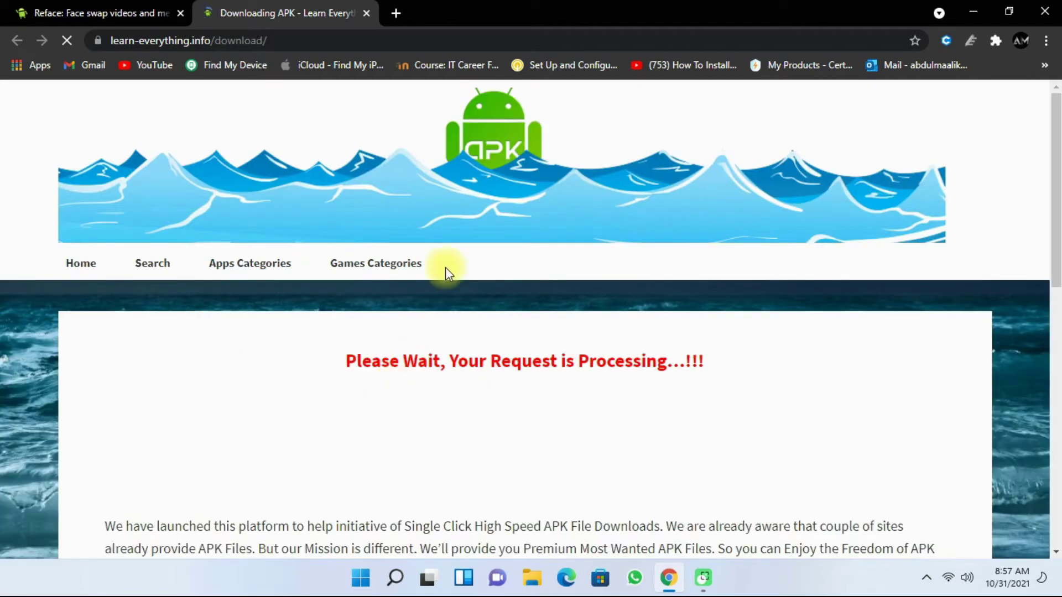
Save _OceanofAPK.com_Reface_PRO_v1.29.0_No_Google.apk to Downloads and view Chrome's downloads list
scroll(446, 266, down, 1)
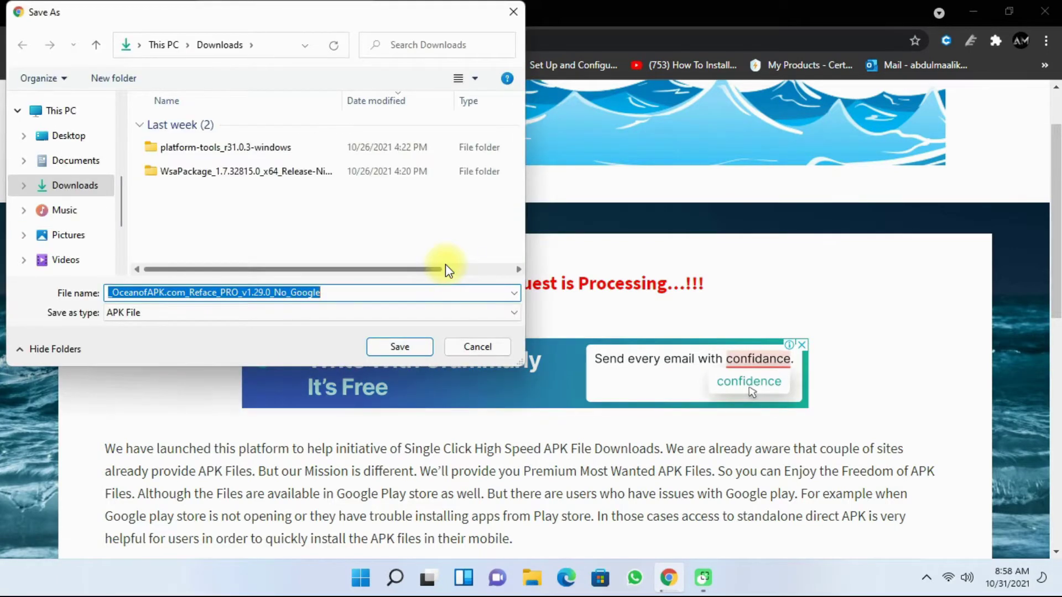
click(403, 349)
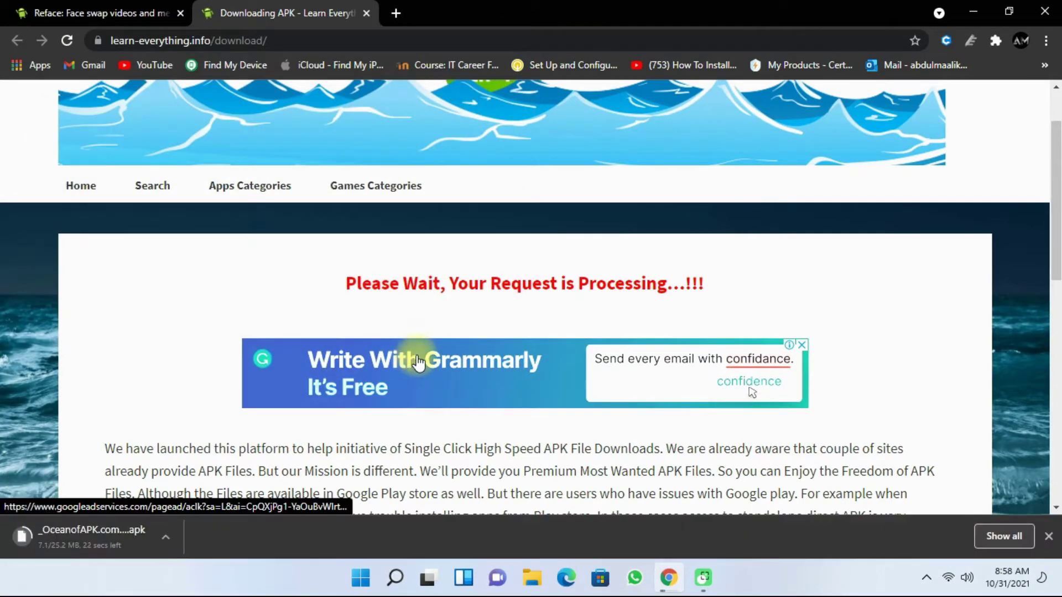
key(ctrl+j)
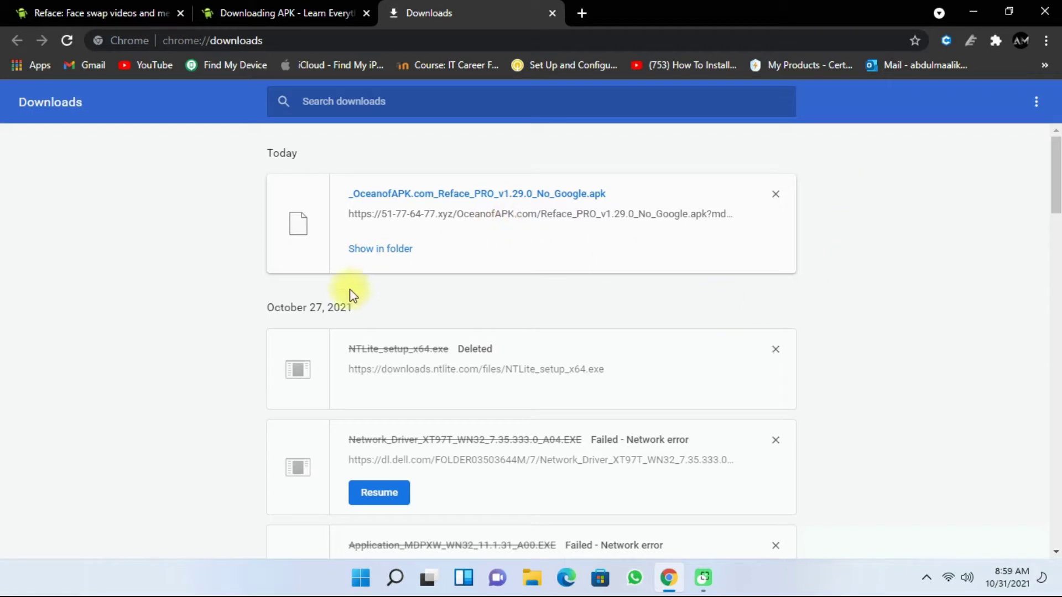
Show the downloaded Reface APK in File Explorer's Downloads folder
click(379, 256)
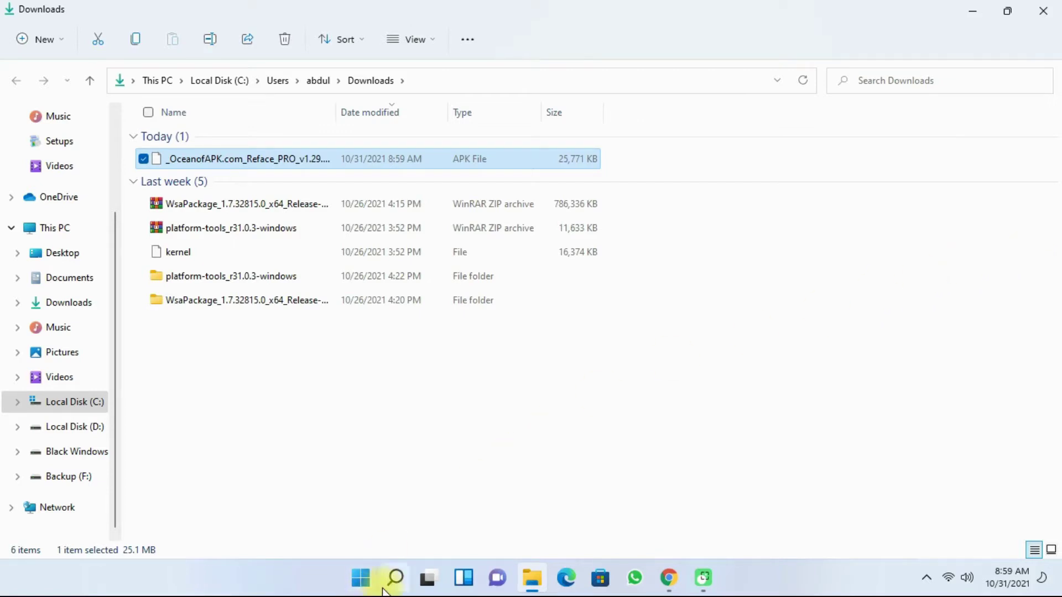
Launch Windows Subsystem for Android from the W section of Start's All apps list
click(361, 587)
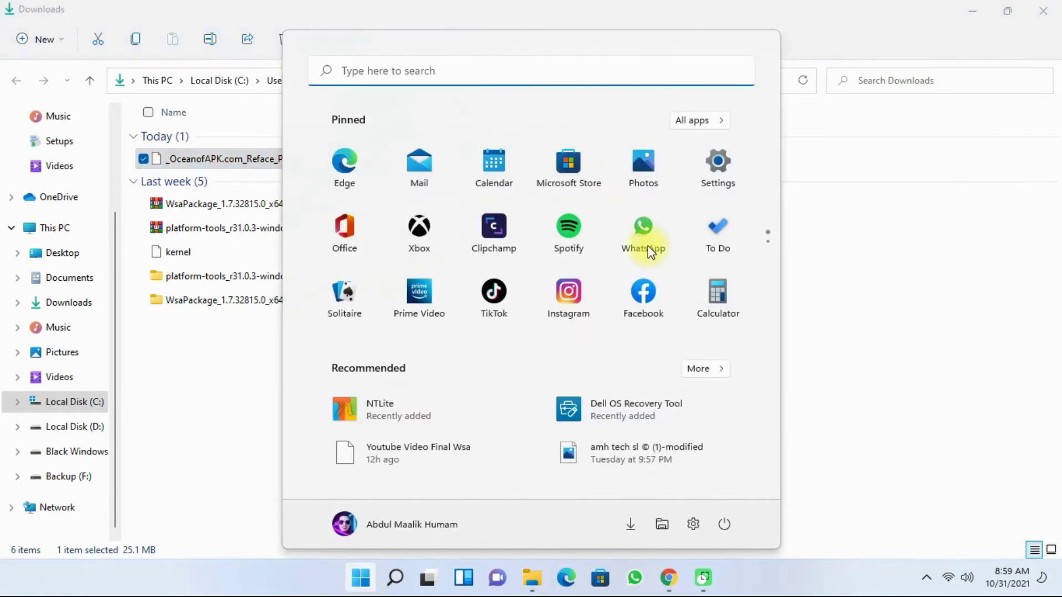
click(707, 124)
click(384, 158)
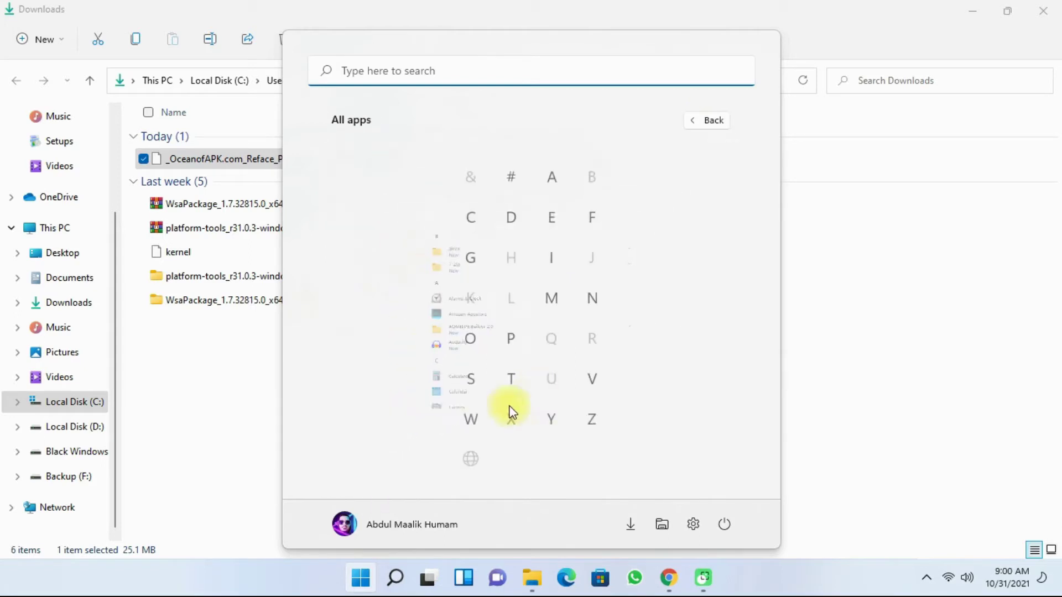
click(472, 419)
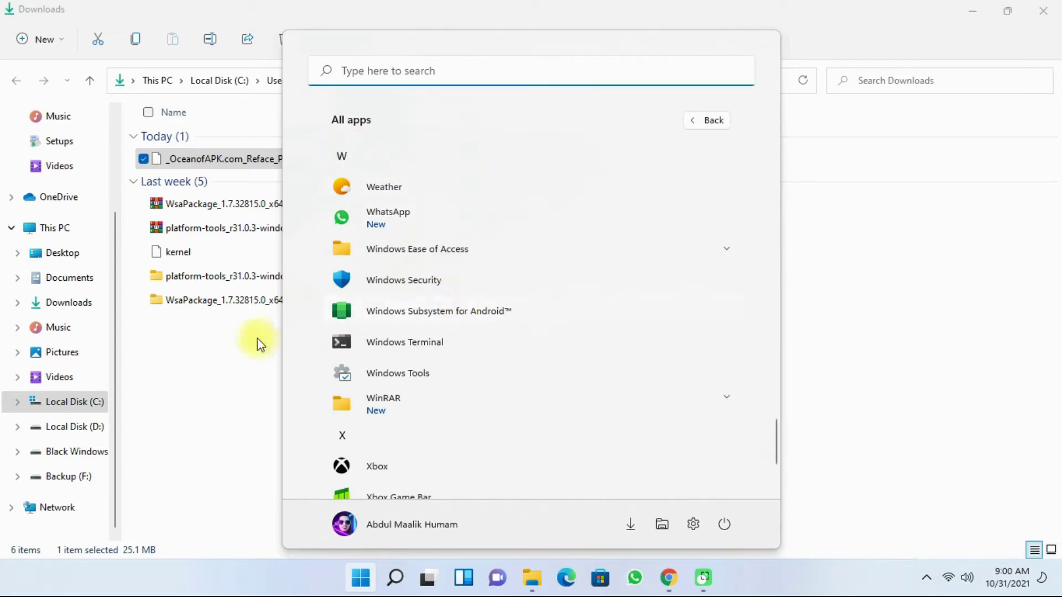
click(342, 312)
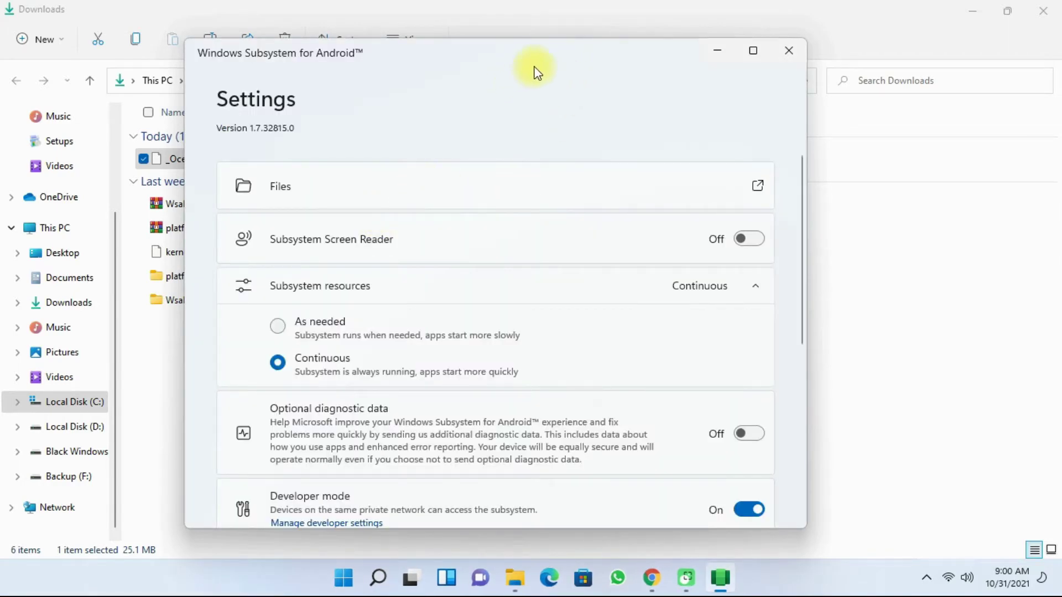
Start the subsystem via Files, then refresh and copy its IP address 172.21.74.46
scroll(566, 282, down, 2)
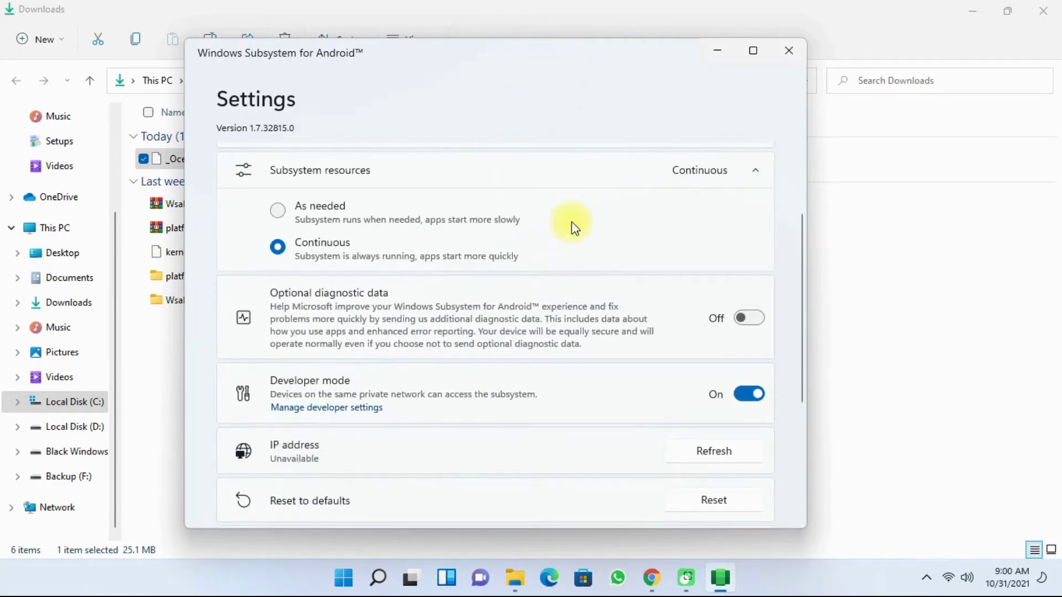
scroll(572, 225, up, 2)
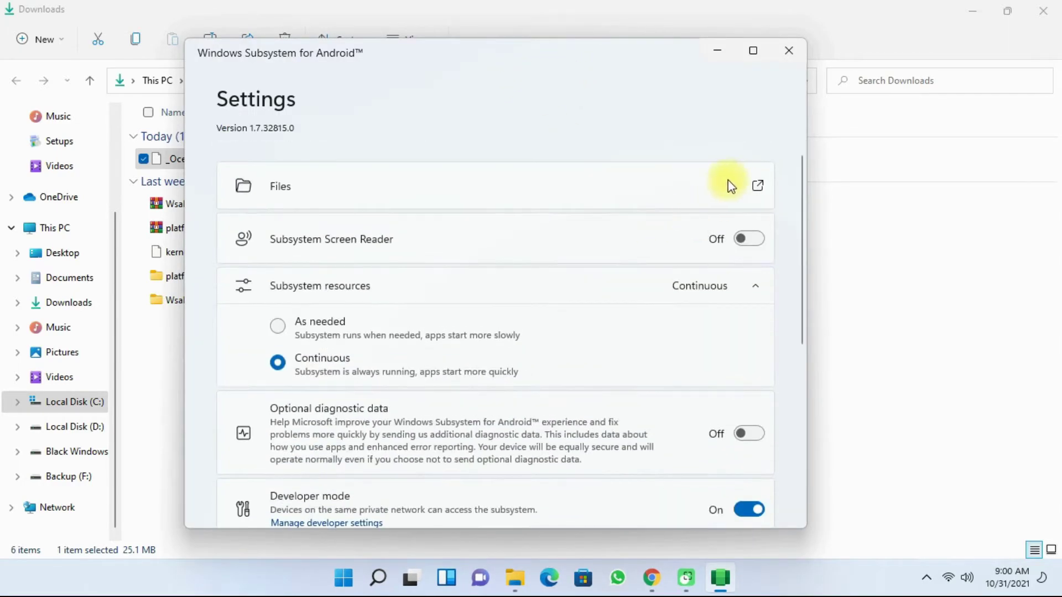
click(758, 190)
scroll(679, 287, down, 4)
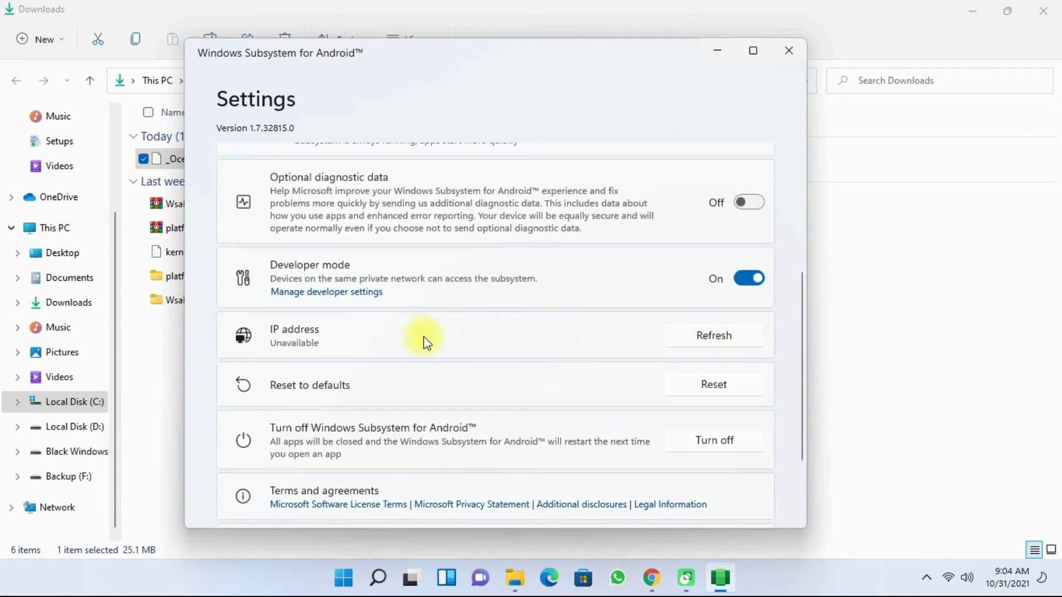
click(734, 340)
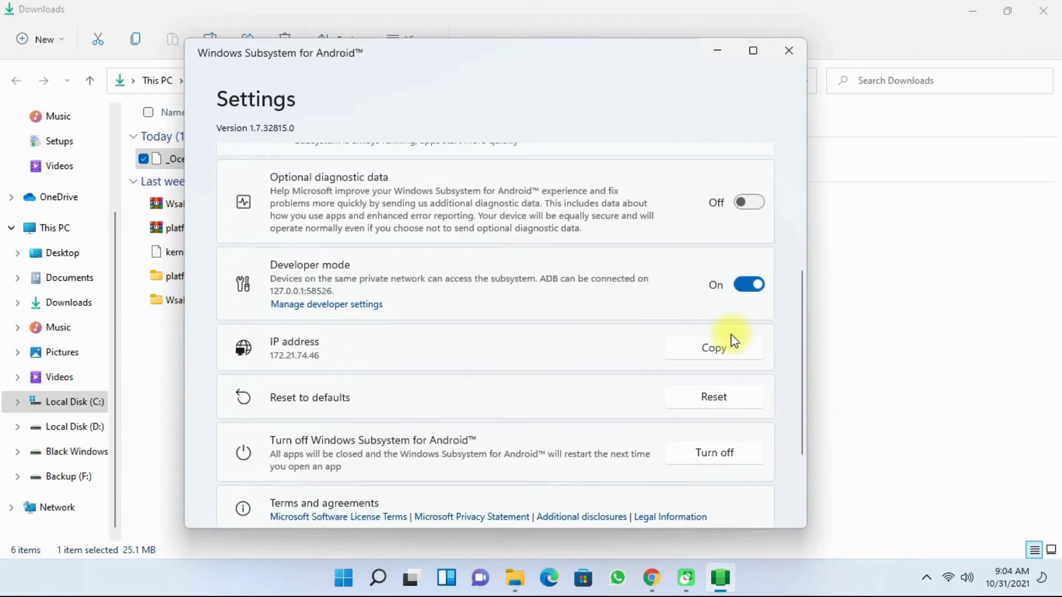
click(726, 350)
Minimize WSA Settings and open platform-tools_r31.0.3-windows\platform-tools in Downloads
click(722, 56)
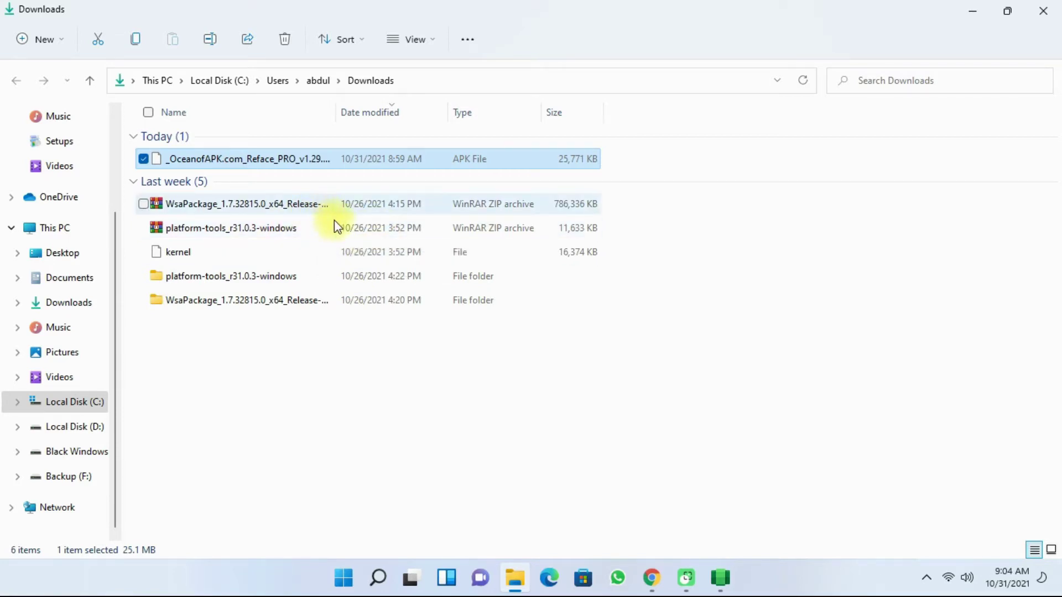
click(308, 285)
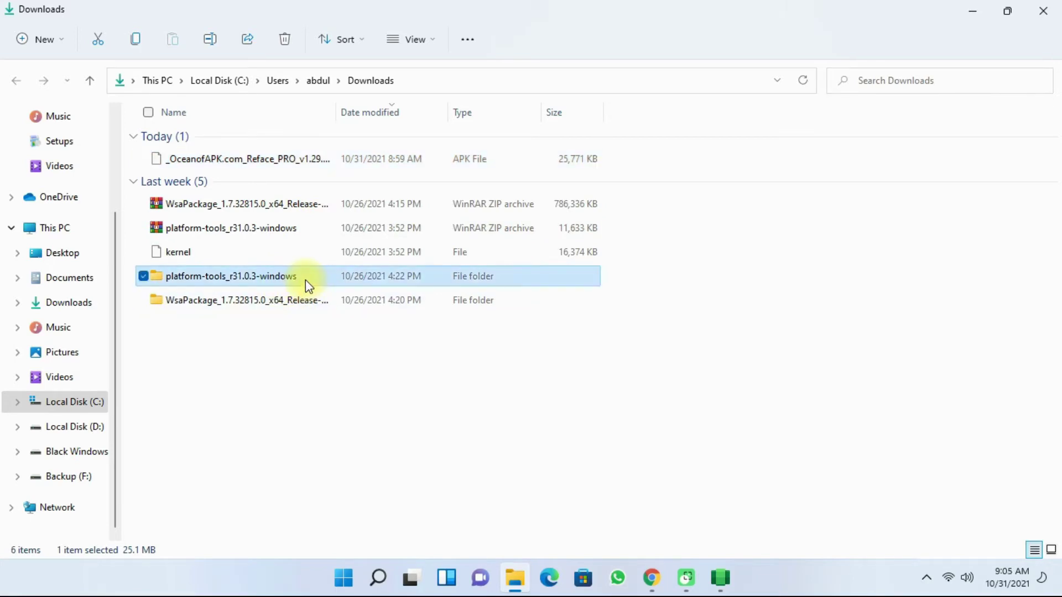
double_click(306, 280)
double_click(258, 136)
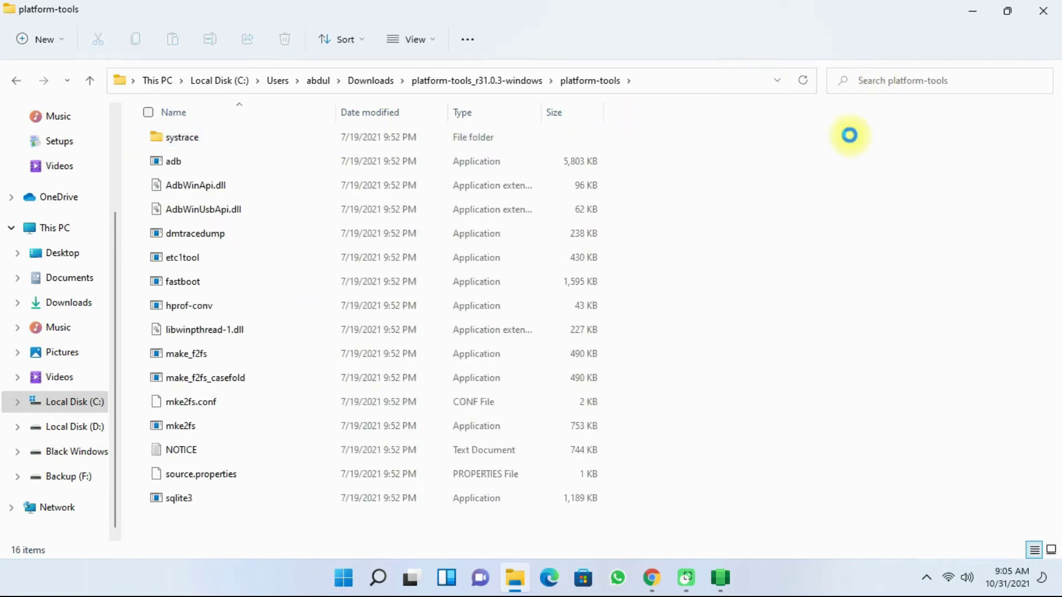
Replace the folder path with cmd to open a Command Prompt in platform-tools
click(699, 80)
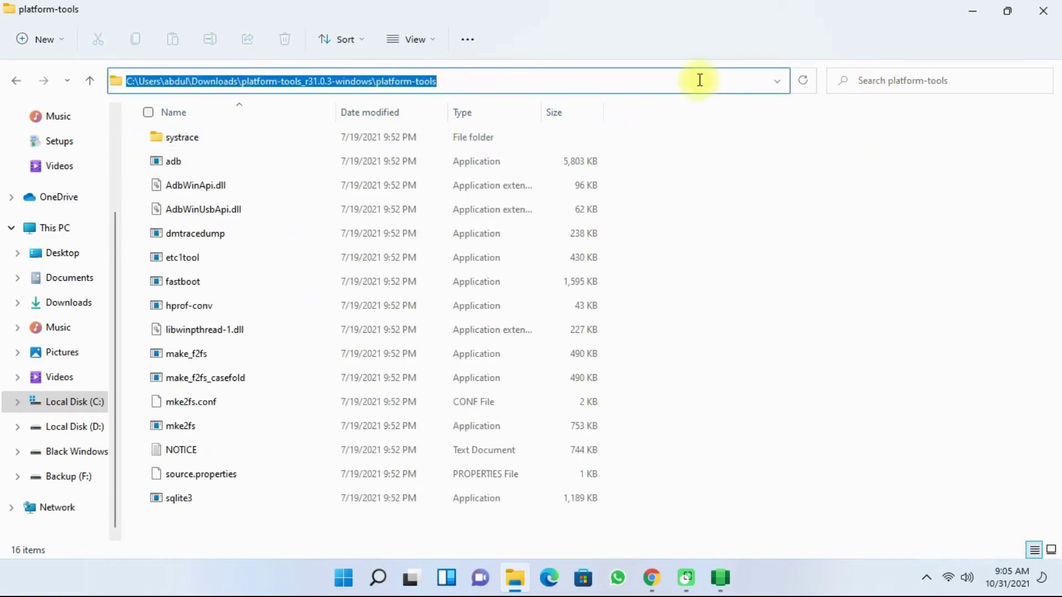
click(700, 80)
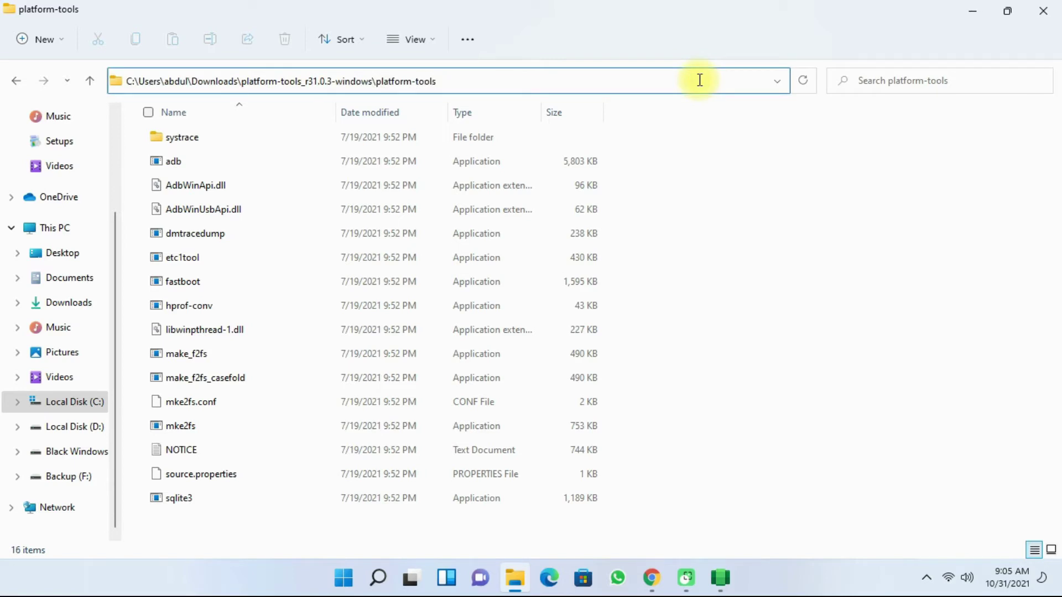
key(BackSpace)
key(BackSpace)
key(BackSpace)
key(BackSpace)
key(BackSpace)
key(BackSpace)
key(BackSpace)
key(BackSpace)
key(BackSpace)
key(BackSpace)
key(BackSpace)
key(BackSpace)
key(BackSpace)
key(BackSpace)
key(BackSpace)
key(BackSpace)
key(BackSpace)
key(BackSpace)
key(BackSpace)
key(BackSpace)
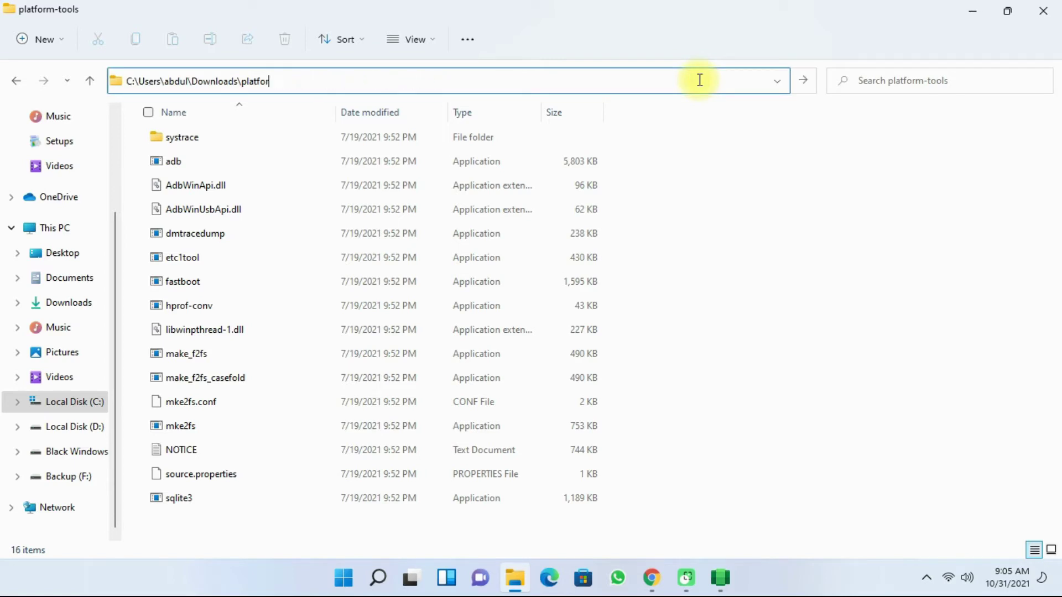
key(BackSpace)
key(BackSpace)
key(BackSpace)
key(BackSpace)
key(BackSpace)
key(BackSpace)
key(BackSpace)
key(BackSpace)
key(BackSpace)
key(BackSpace)
key(BackSpace)
key(BackSpace)
key(BackSpace)
key(BackSpace)
key(BackSpace)
key(BackSpace)
key(BackSpace)
key(BackSpace)
key(BackSpace)
key(BackSpace)
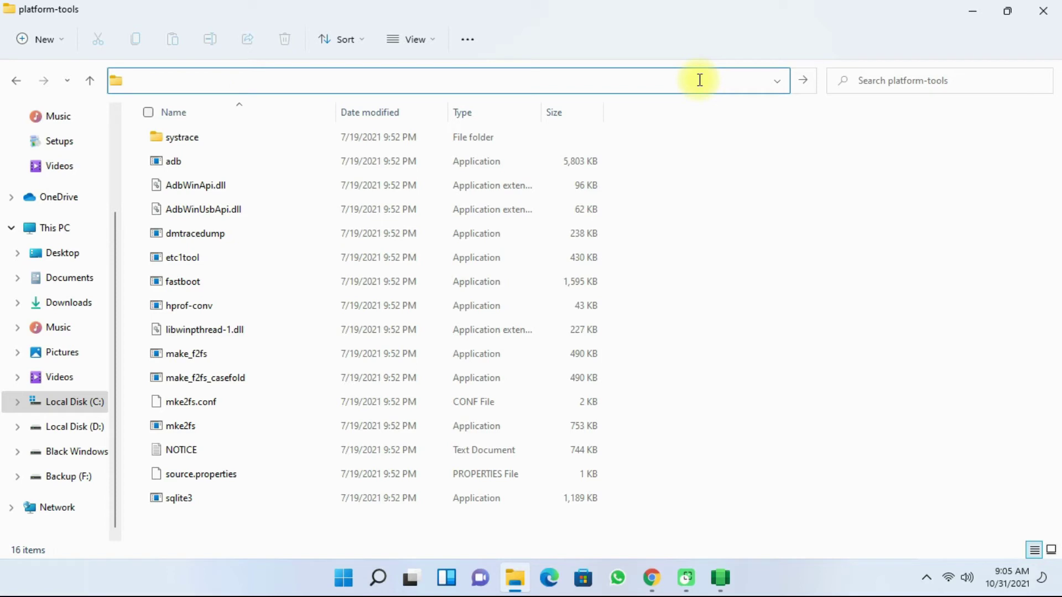
text(cmd)
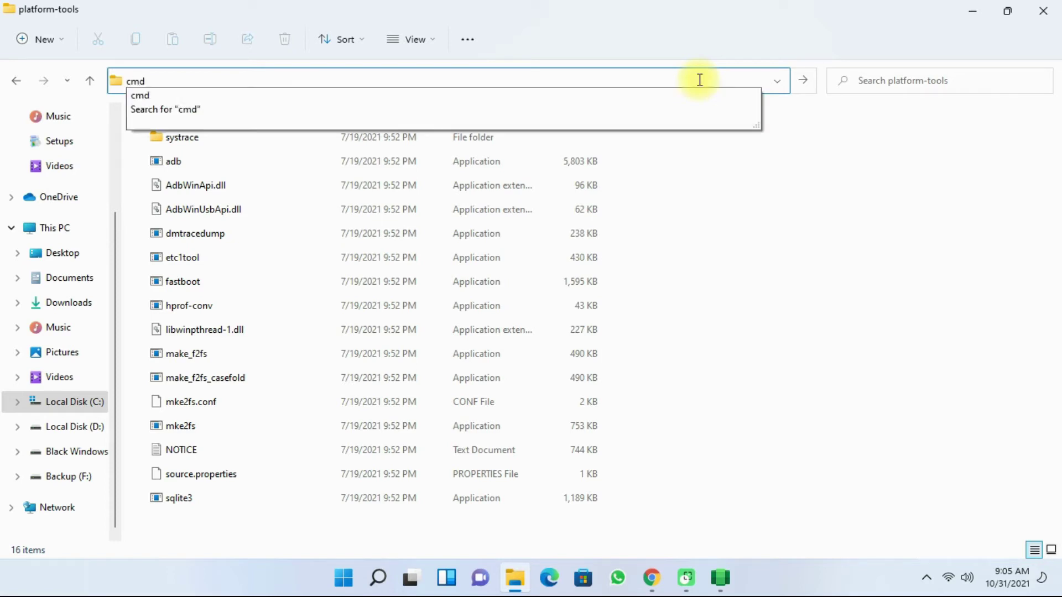
key(Return)
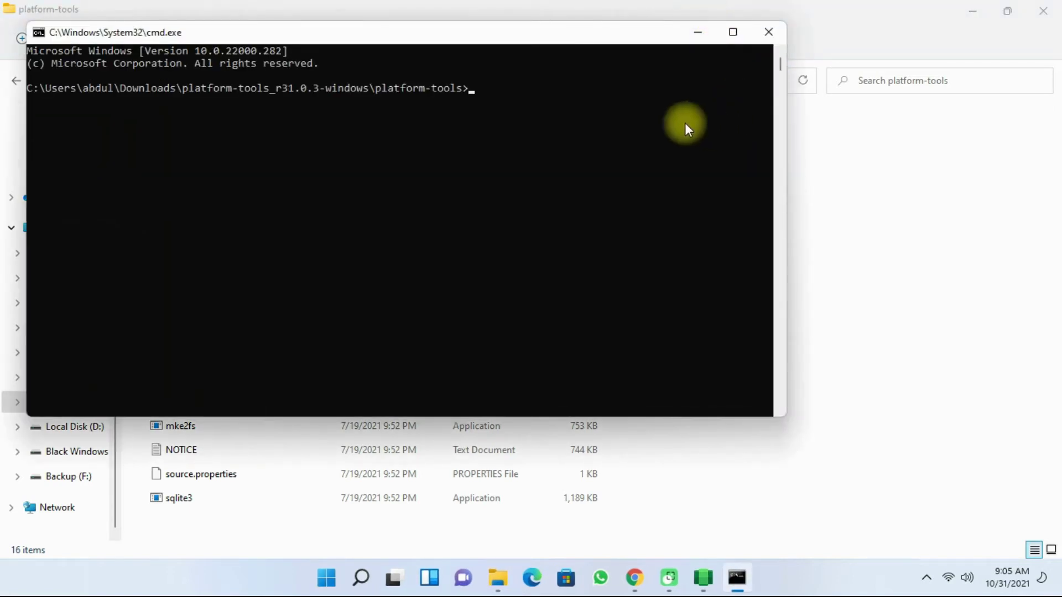
Run adb connect 172.21.74.46, then type adb install at the next prompt
text(adb connect)
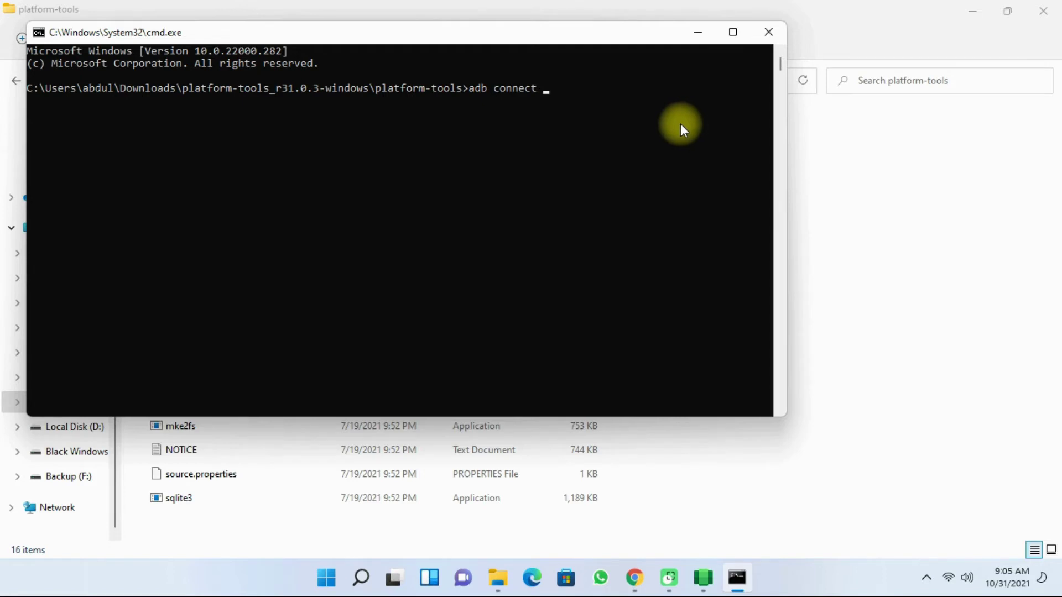
key(ctrl+v)
key(Return)
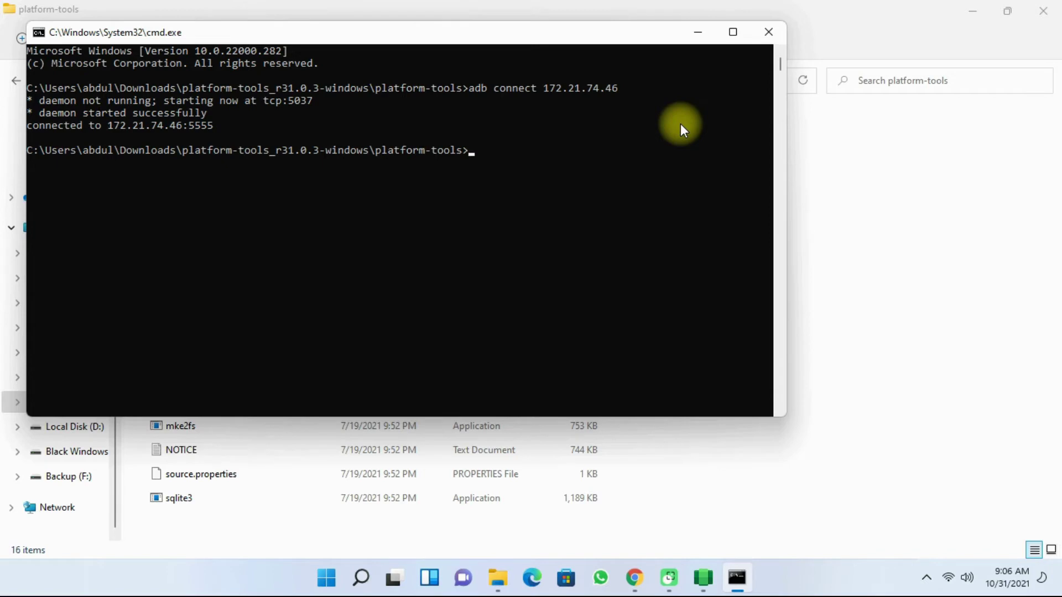
text(adb install)
click(706, 35)
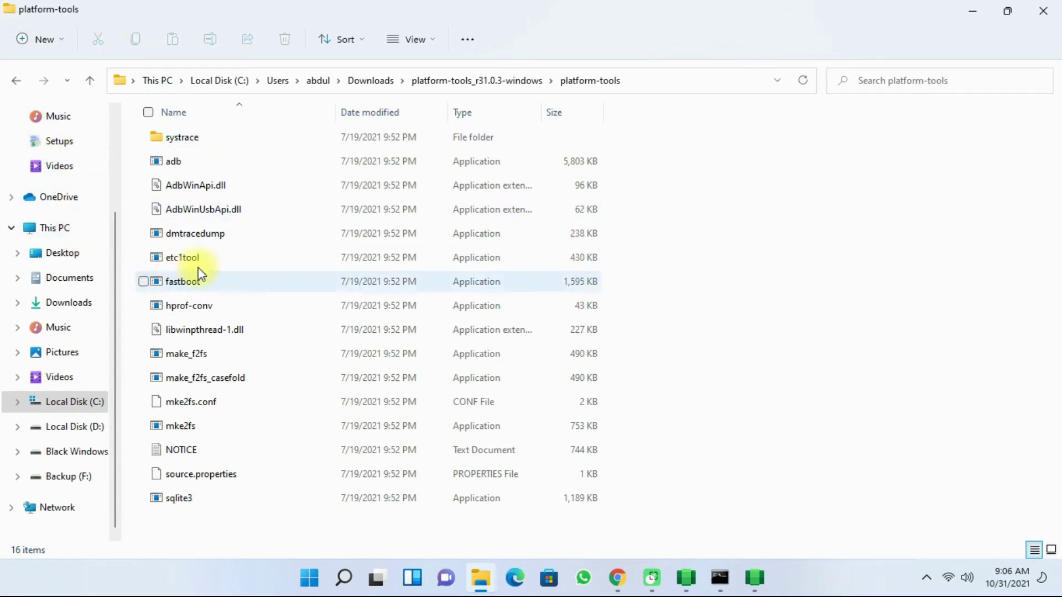
Copy the full path of the Reface PRO APK in Downloads, then return to Command Prompt
click(81, 310)
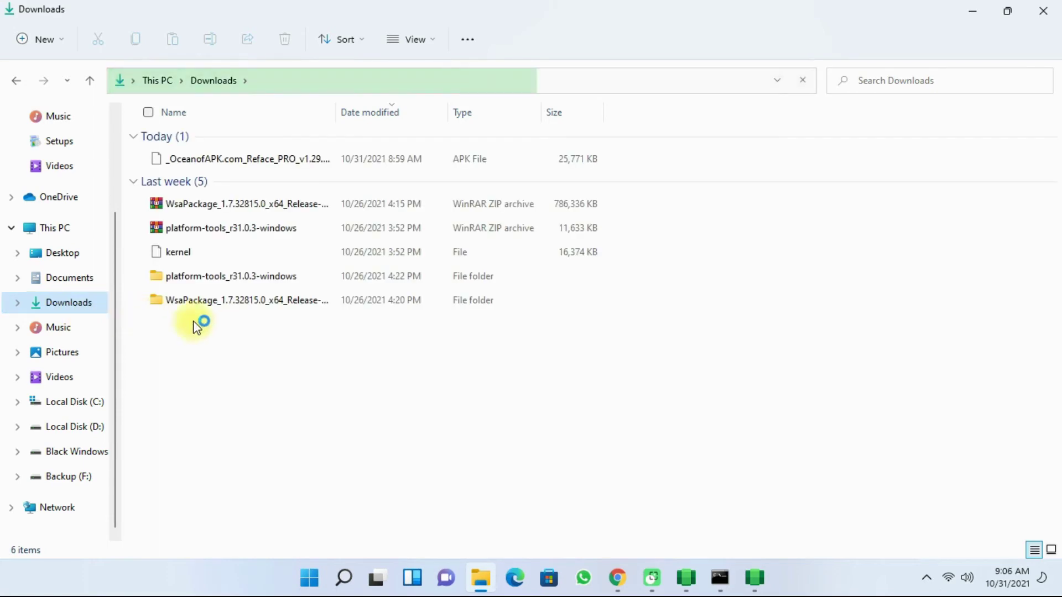
click(353, 161)
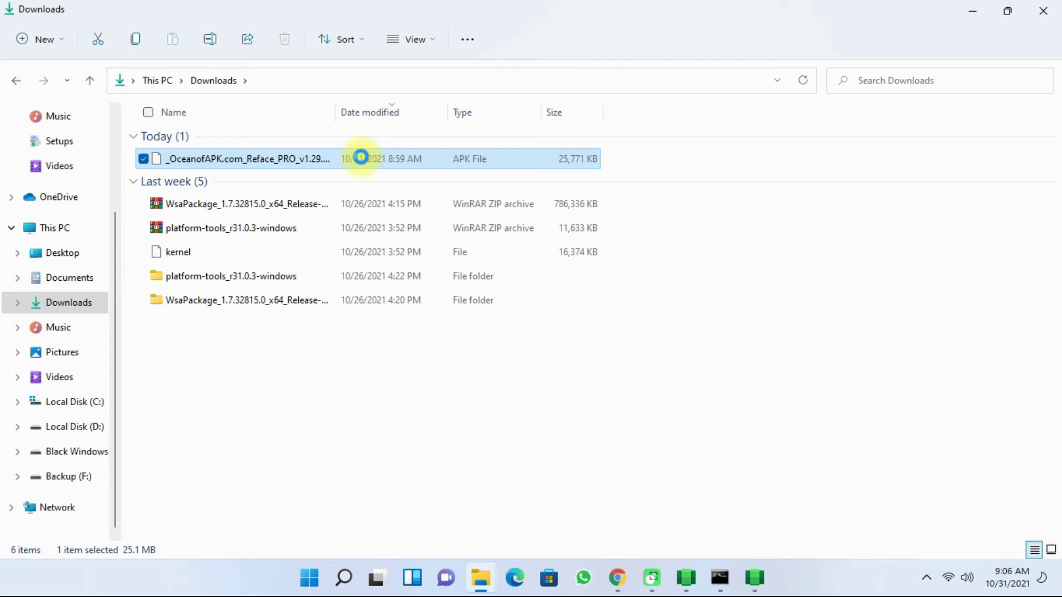
right_click(361, 157)
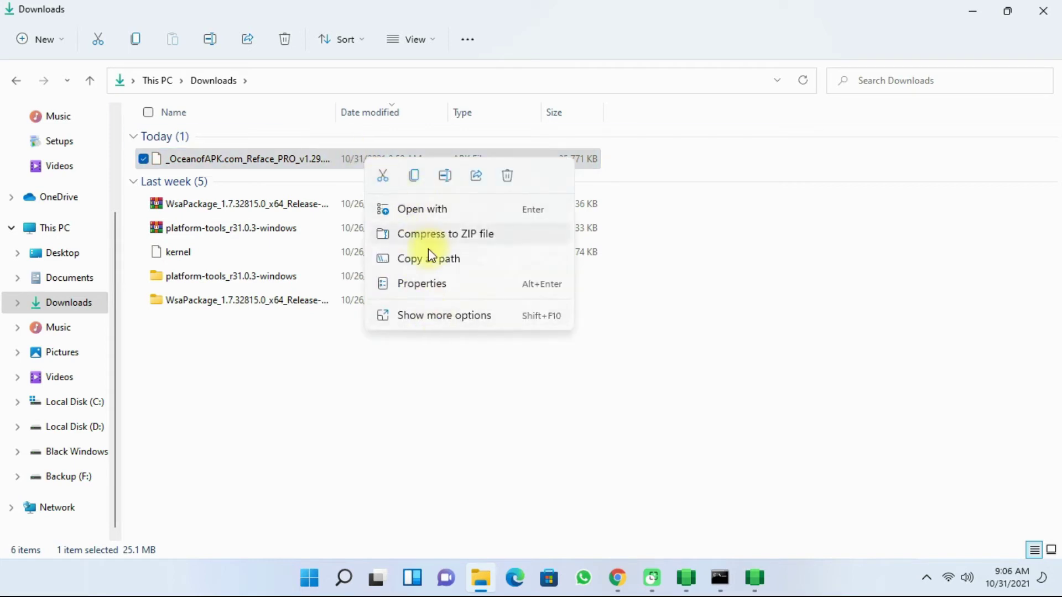
click(441, 258)
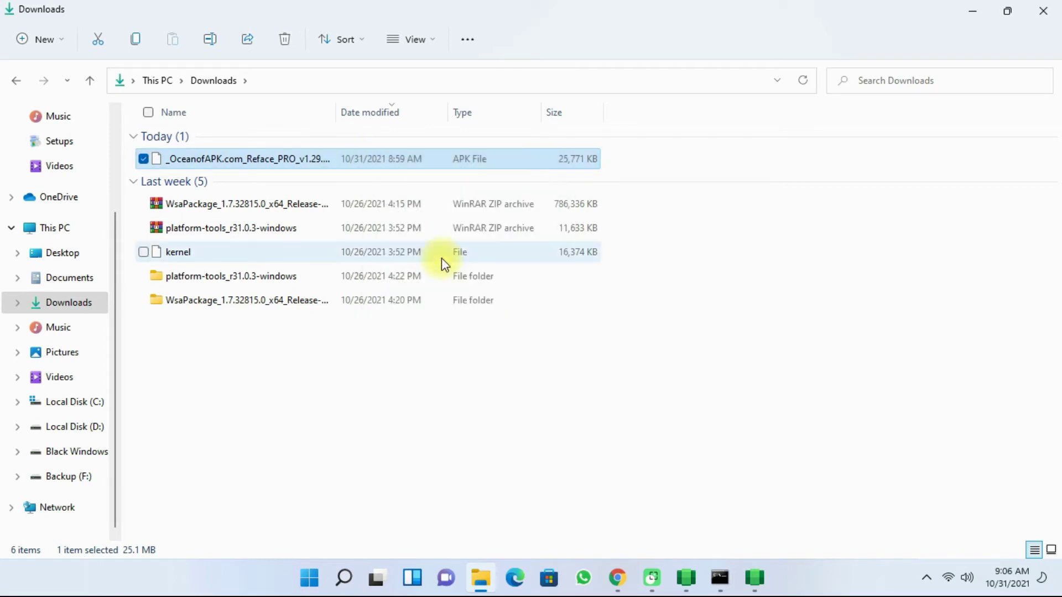
click(733, 583)
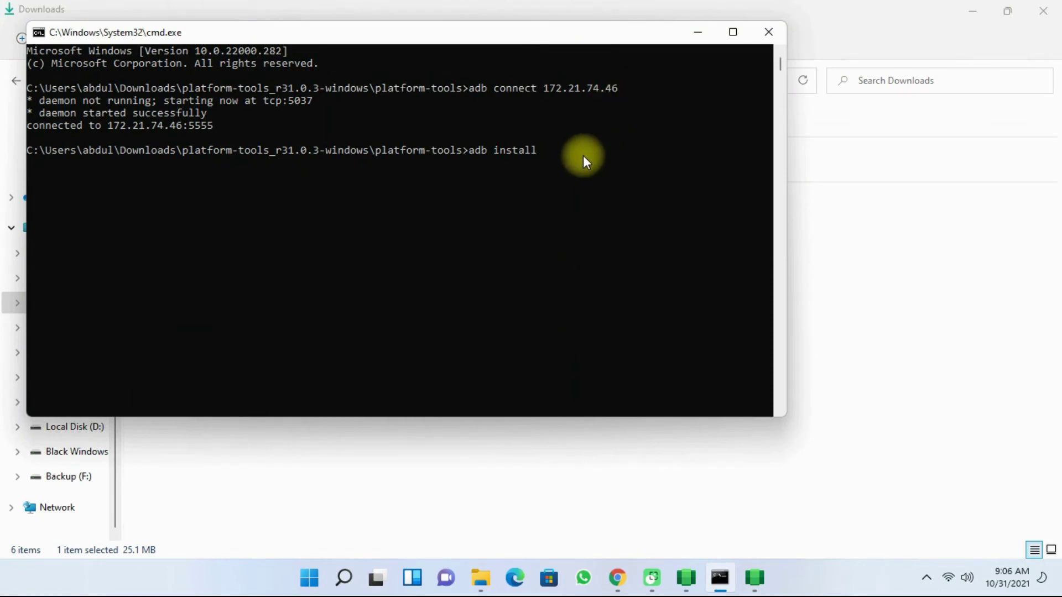
Paste the APK path into the adb install command, run it to Success, and shift the window right
key(ctrl+v)
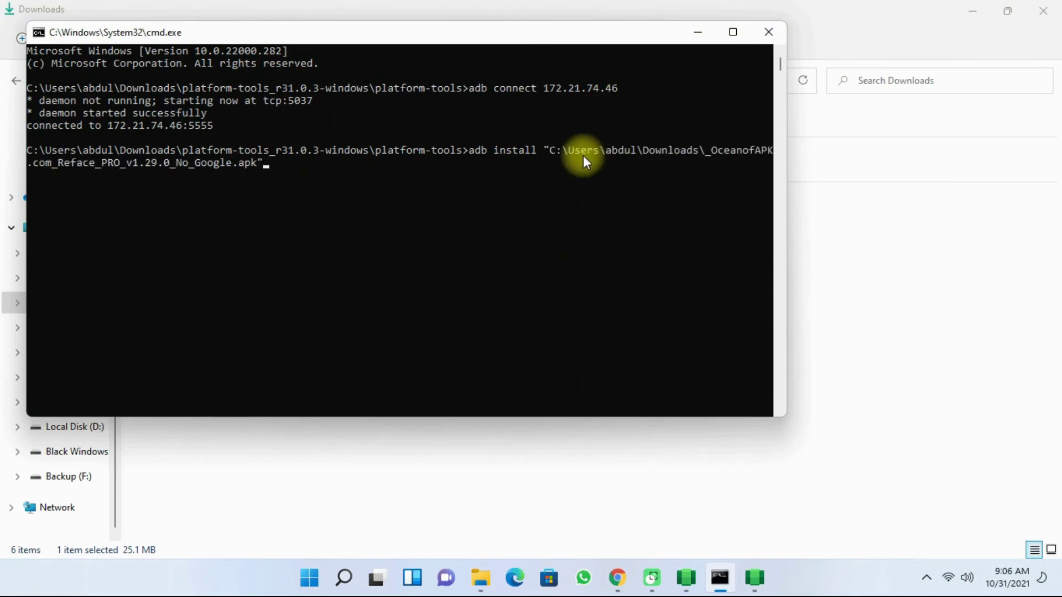
key(Return)
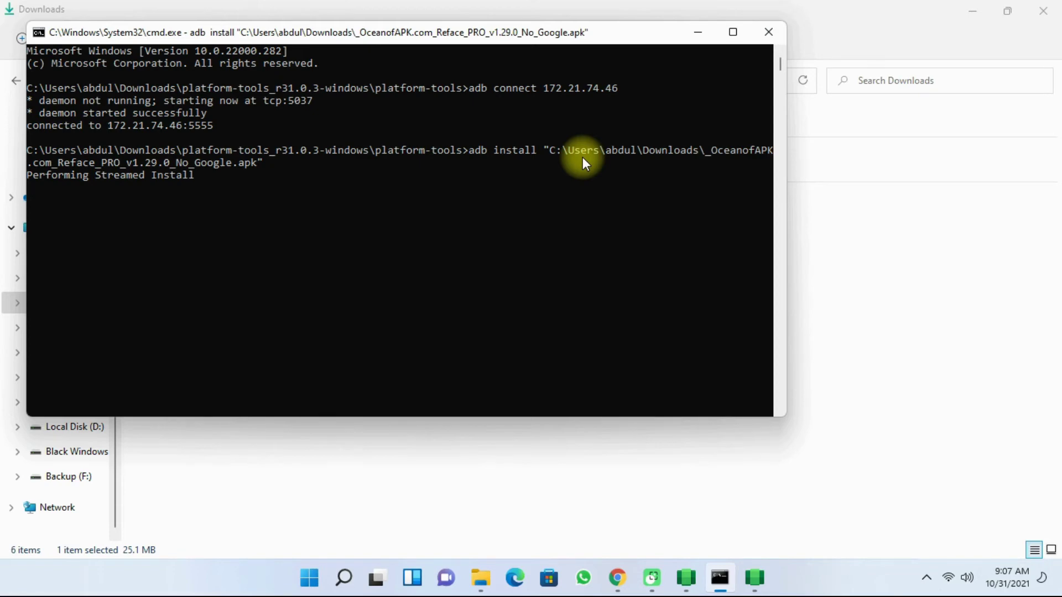
click(575, 48)
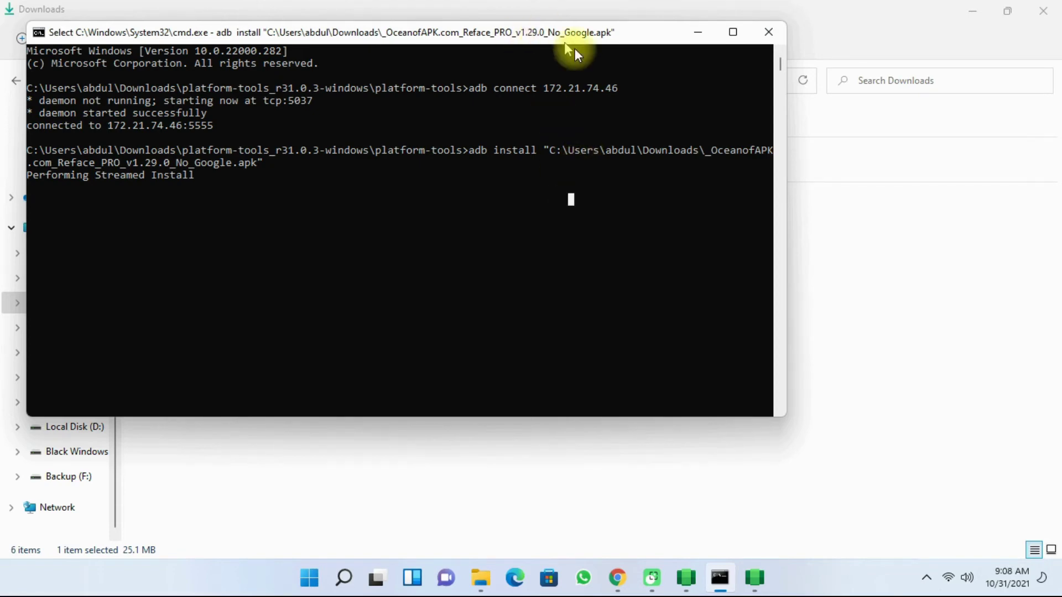
drag(553, 32, 605, 52)
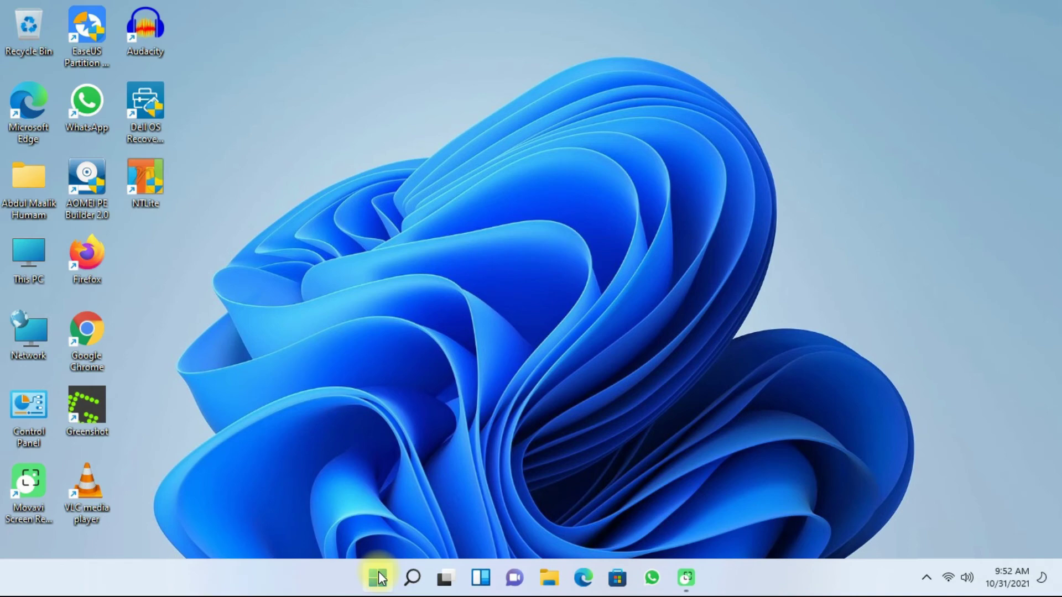
Launch Reface from the Start menu's All apps list under R
click(380, 579)
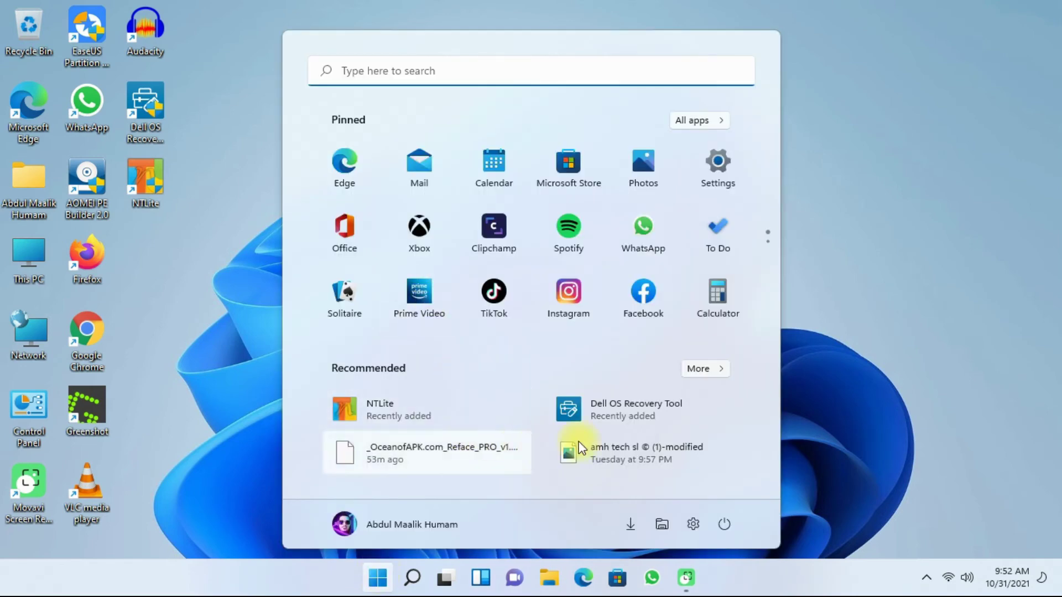
click(703, 124)
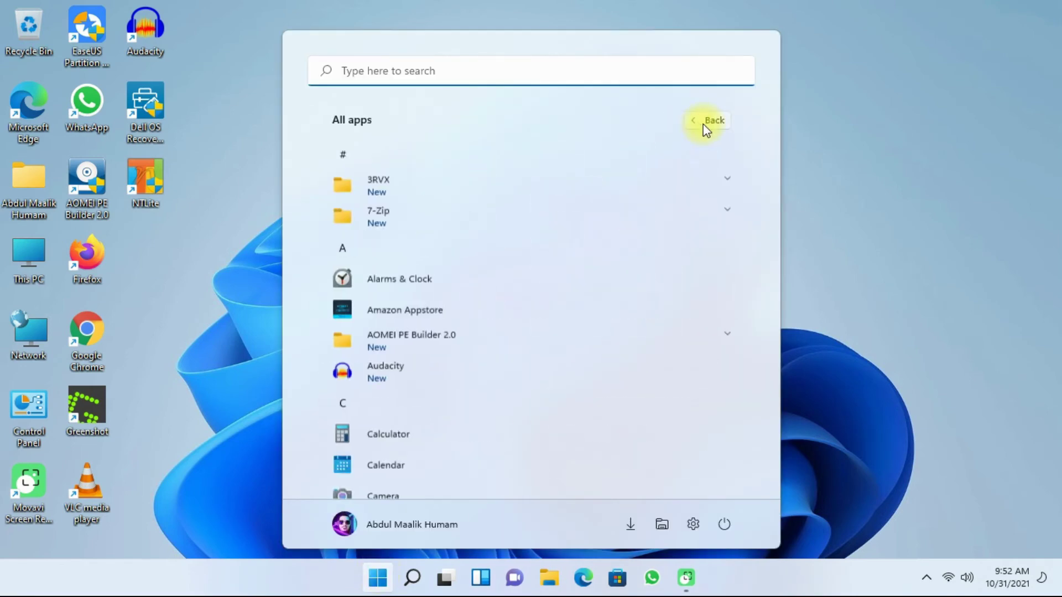
scroll(563, 296, down, 6)
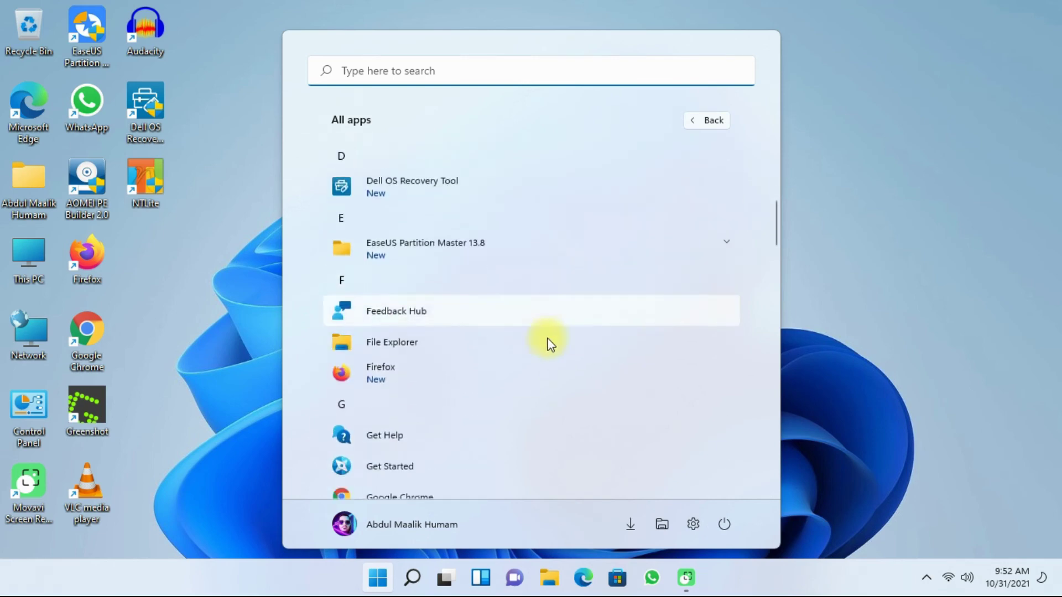
scroll(549, 344, down, 10)
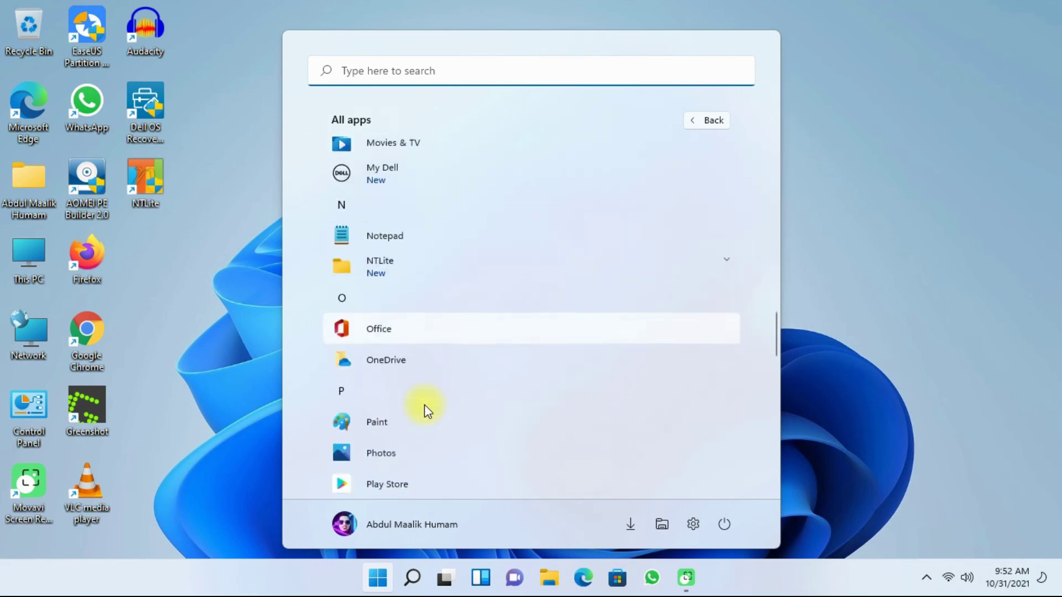
scroll(424, 404, down, 3)
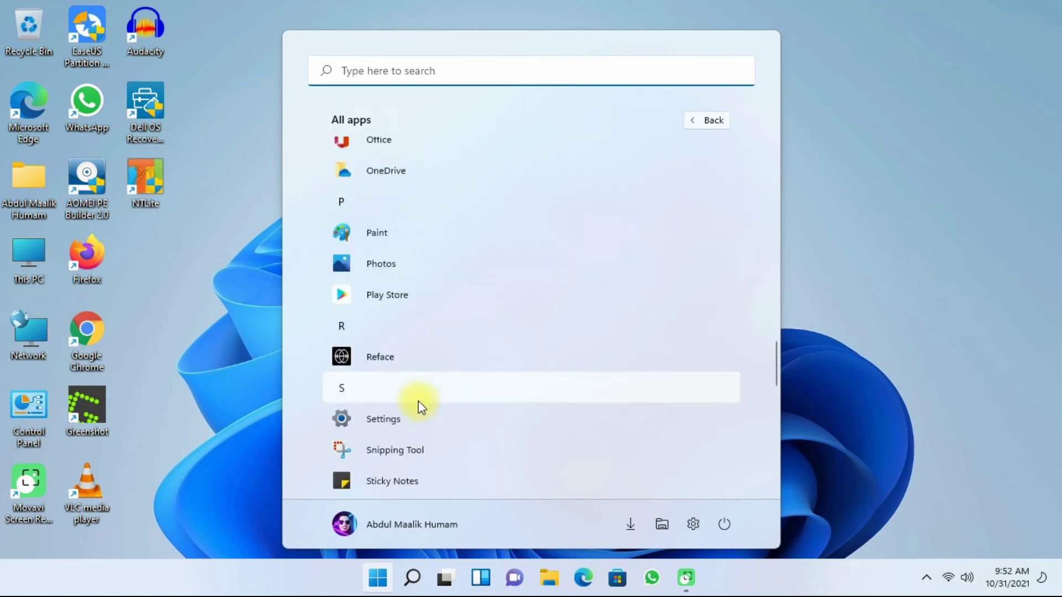
click(397, 350)
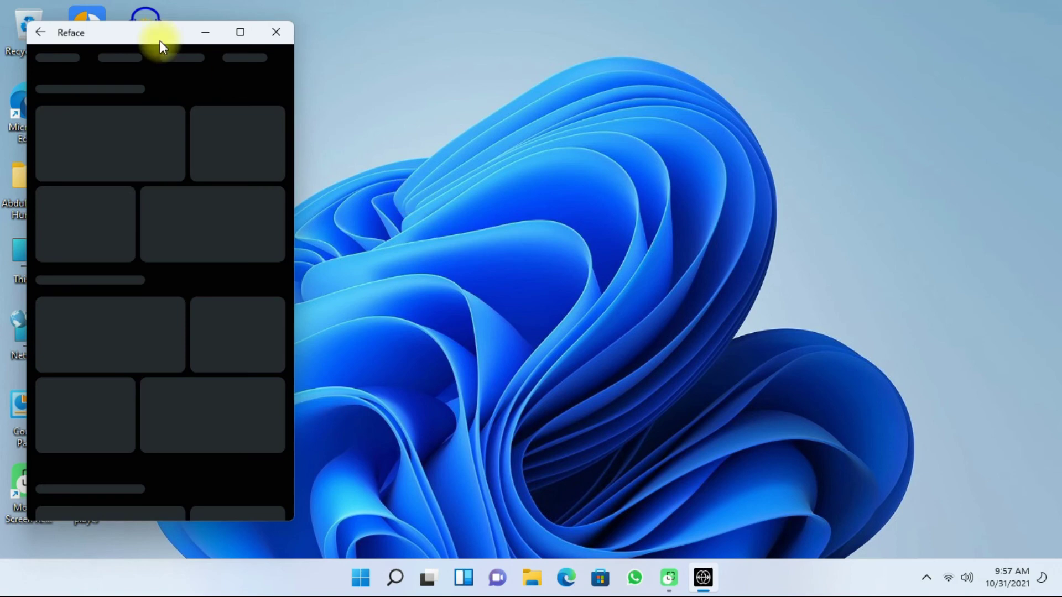
Center the Reface window and scroll through the Featured Halloween animate templates
drag(161, 41, 450, 23)
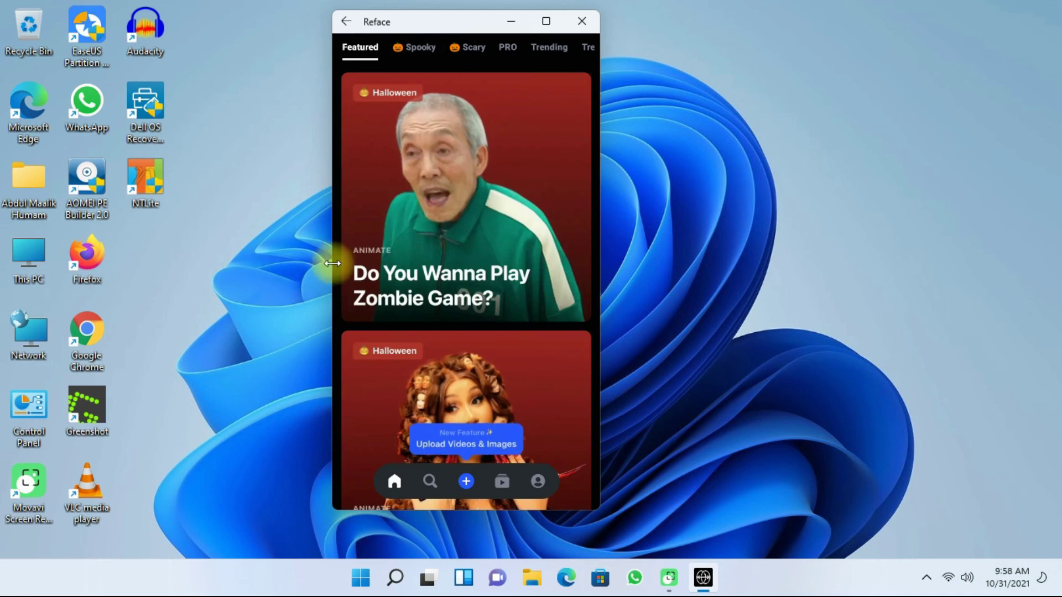
scroll(441, 245, down, 1)
scroll(442, 244, down, 3)
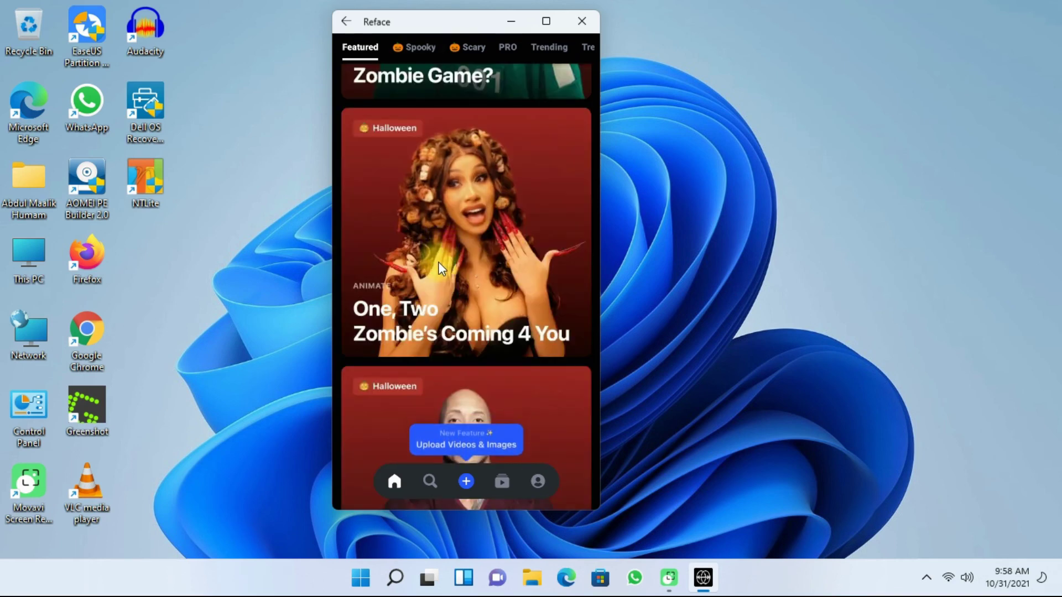
scroll(448, 299, down, 1)
scroll(452, 323, down, 4)
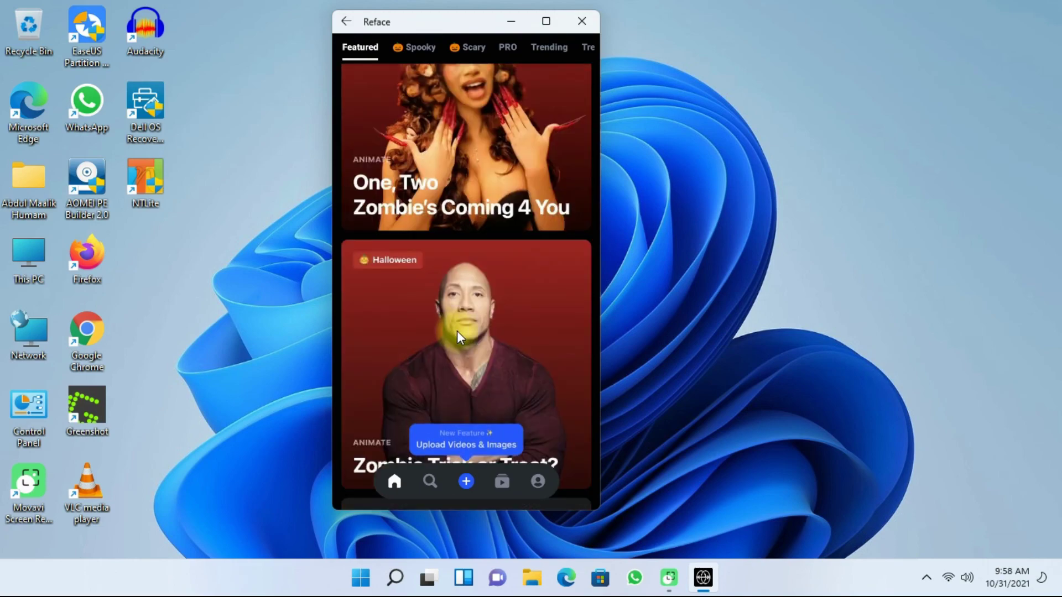